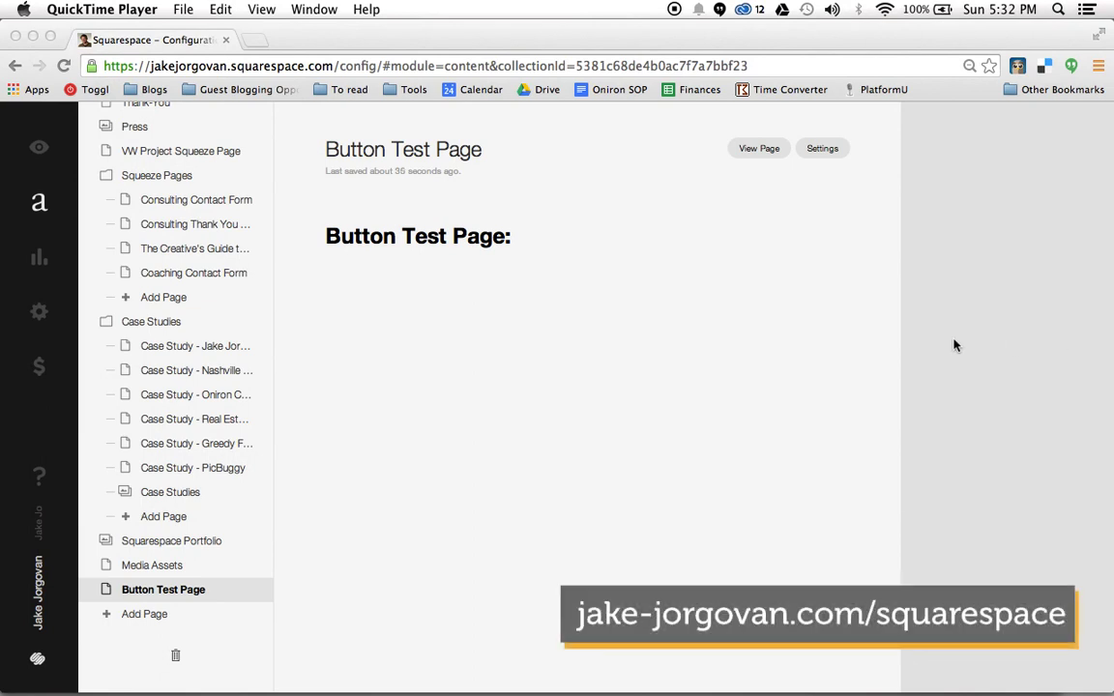
Insert a Button block with the default 'Learn More' label below the Button Test Page heading.
{"action": "left_click", "coordinate": [719, 407]}
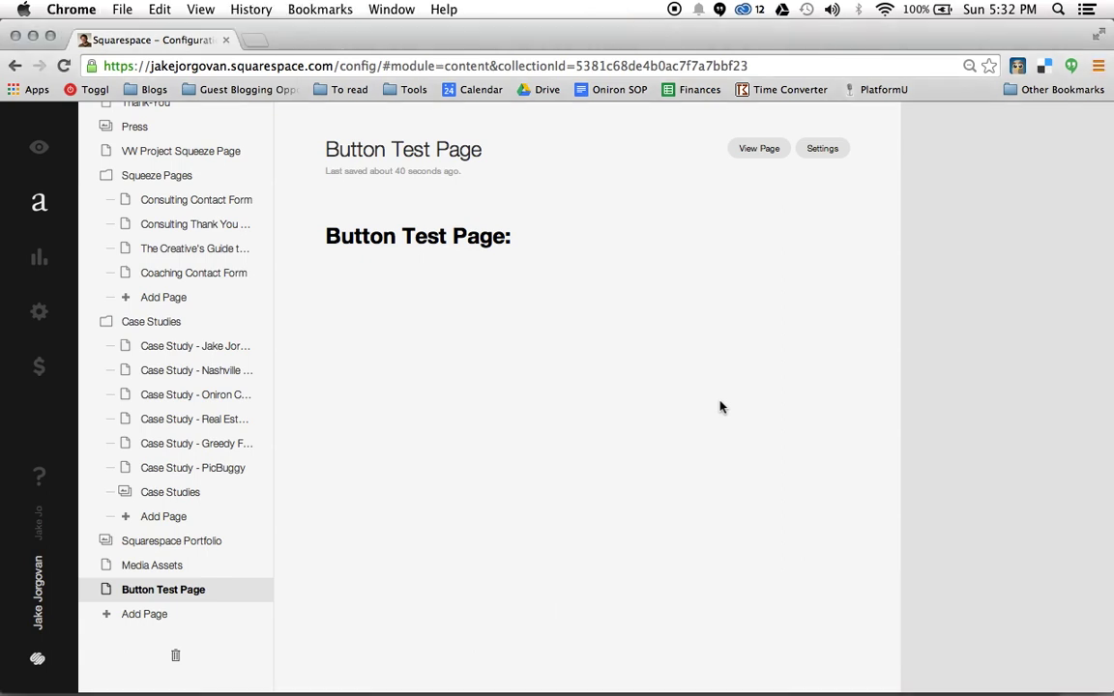
{"action": "left_click", "coordinate": [575, 230]}
{"action": "mouse_move", "coordinate": [312, 267]}
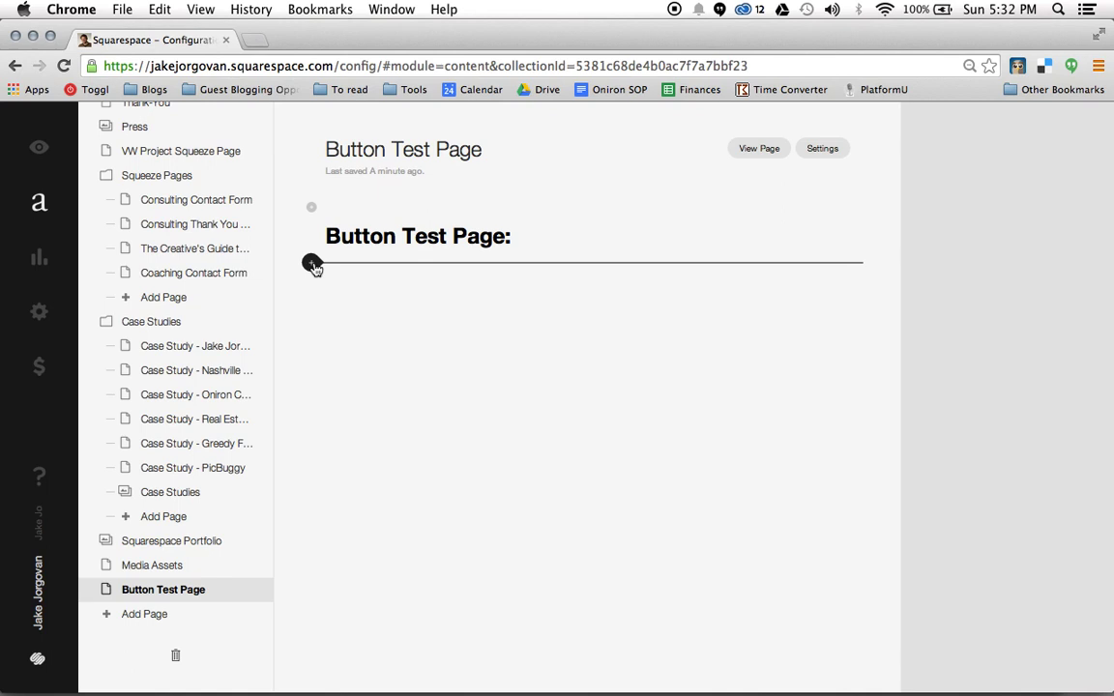
{"action": "left_click", "coordinate": [312, 264]}
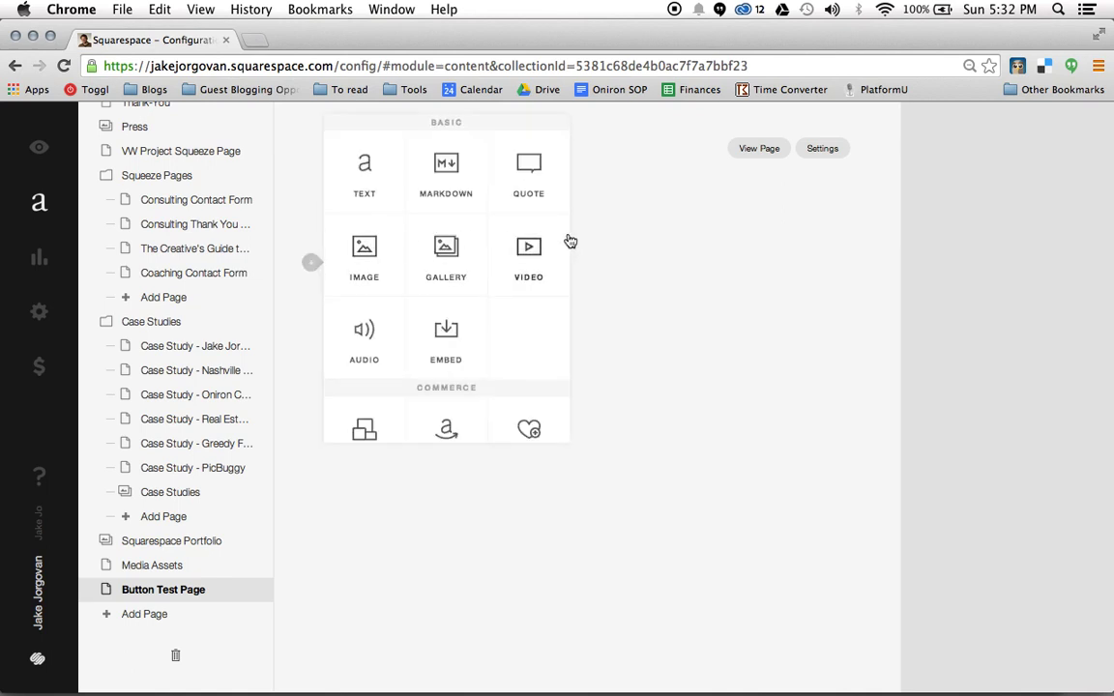
{"action": "scroll", "coordinate": [489, 251], "scroll_direction": "down", "scroll_amount": 2}
{"action": "scroll", "coordinate": [488, 253], "scroll_direction": "down", "scroll_amount": 10}
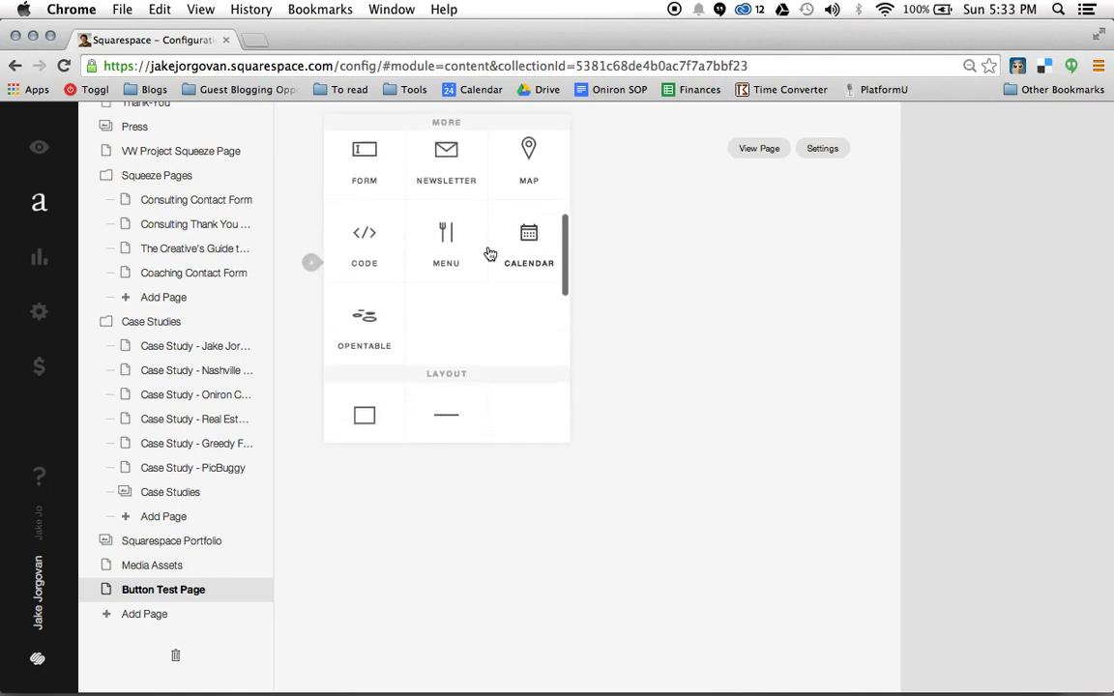
{"action": "scroll", "coordinate": [488, 252], "scroll_direction": "down", "scroll_amount": 2}
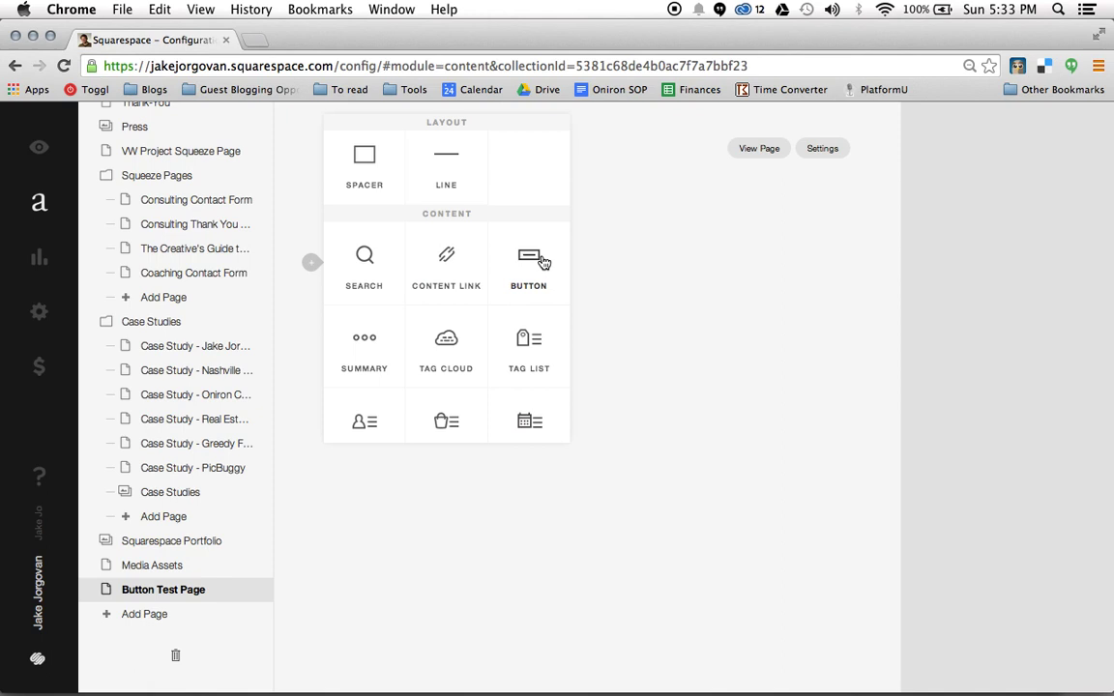
{"action": "left_click", "coordinate": [543, 262]}
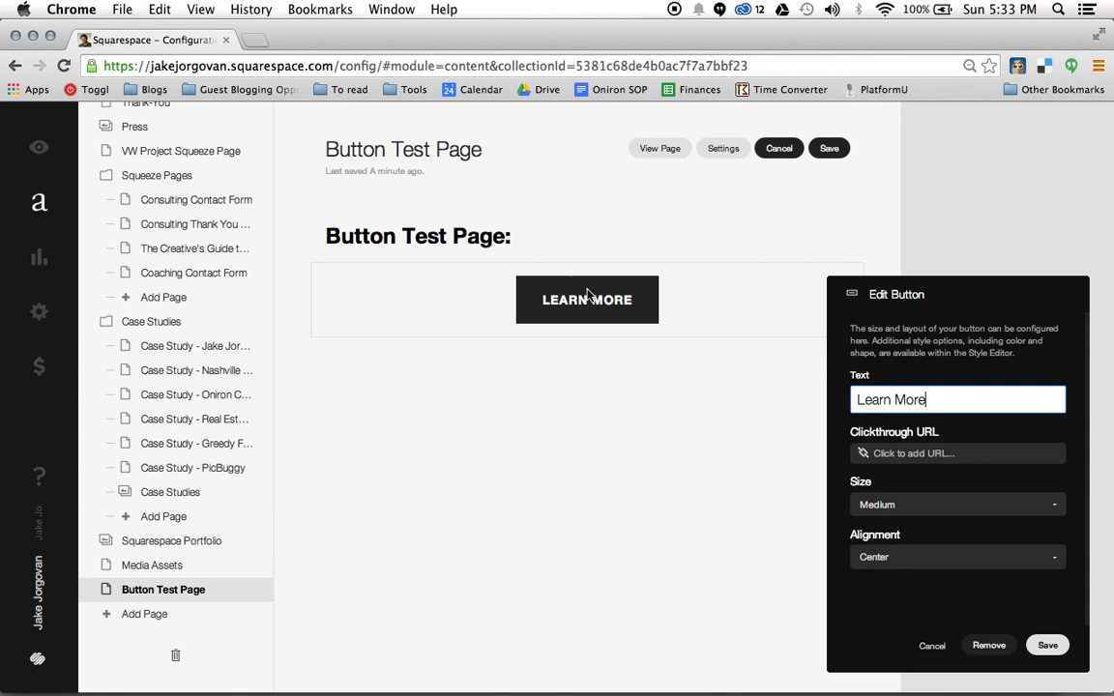
Change the button label from 'Learn More' to 'Click me!'.
{"action": "triple_click", "coordinate": [957, 407]}
{"action": "type", "text": "Click M"}
{"action": "key", "text": "BackSpace"}
{"action": "type", "text": "me!"}
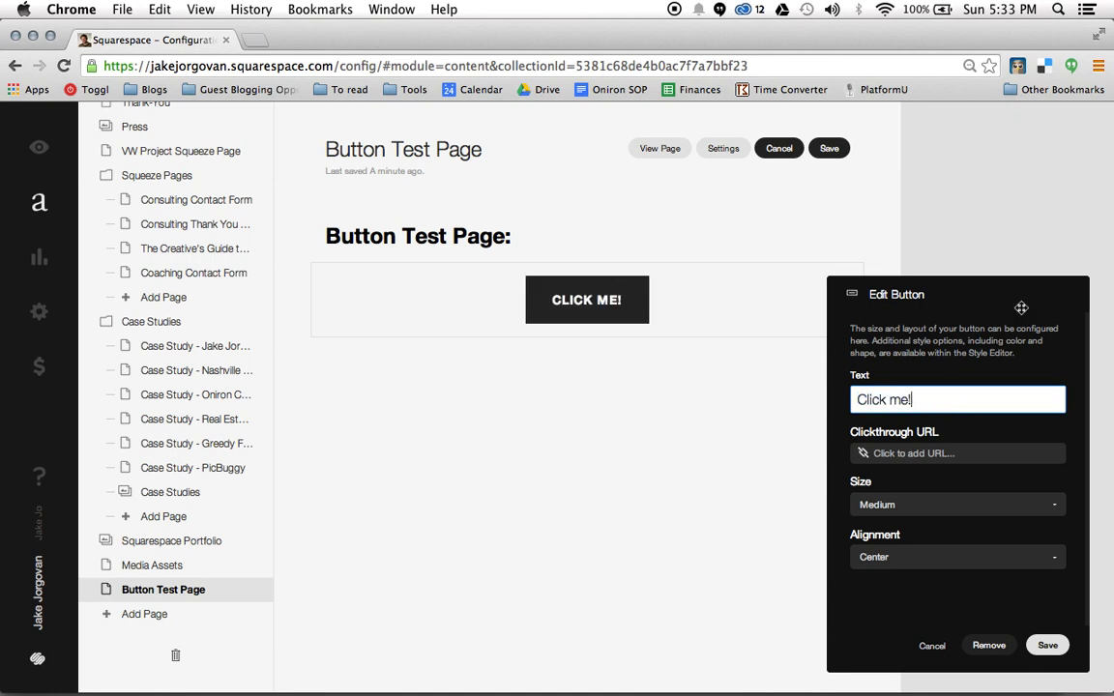
Link the button to the external URL jake-jorgovan.com/squarespace.
{"action": "left_click", "coordinate": [967, 456]}
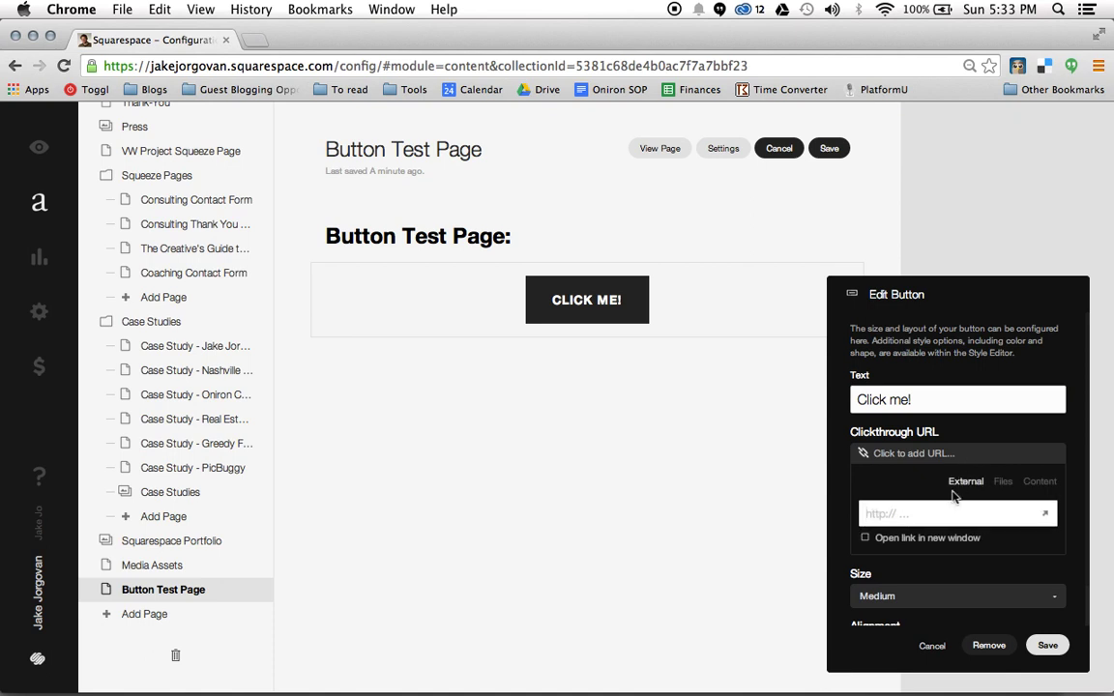
{"action": "type", "text": "jake-"}
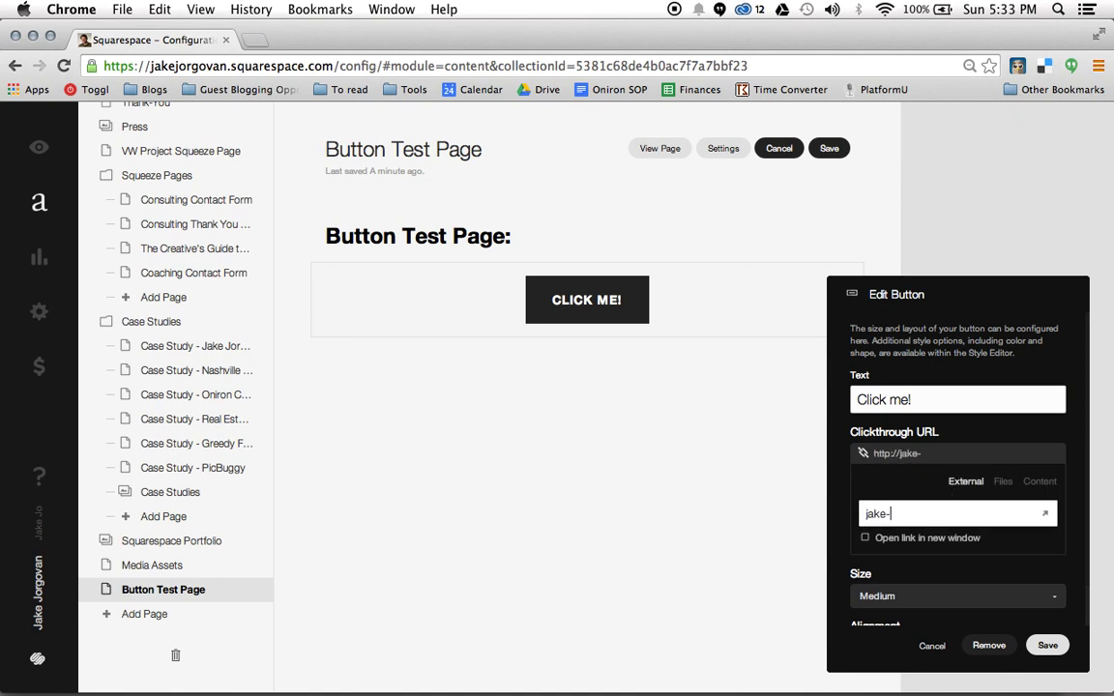
{"action": "type", "text": "jorgovan.c"}
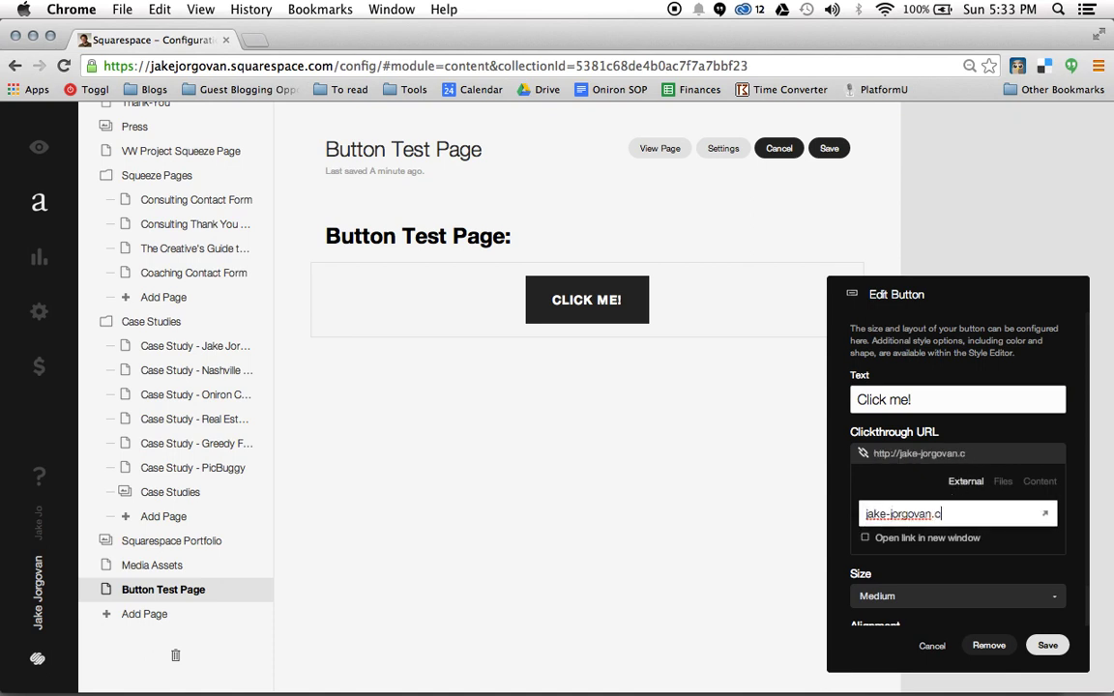
{"action": "type", "text": "om/squarespace"}
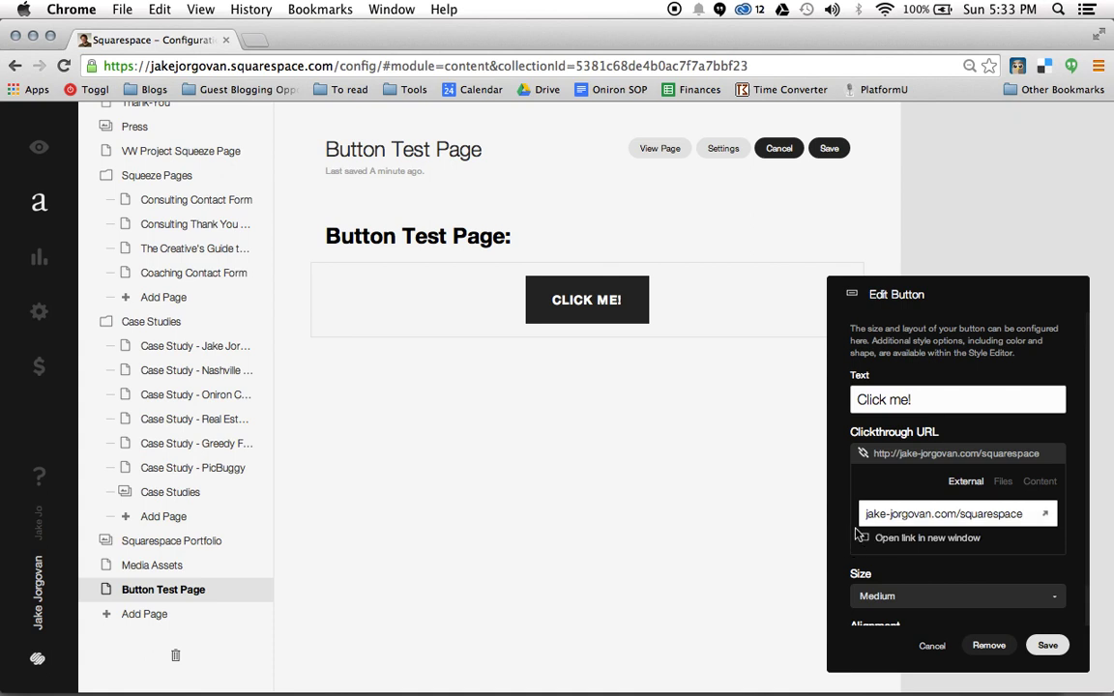
{"action": "scroll", "coordinate": [966, 413], "scroll_direction": "down", "scroll_amount": 2}
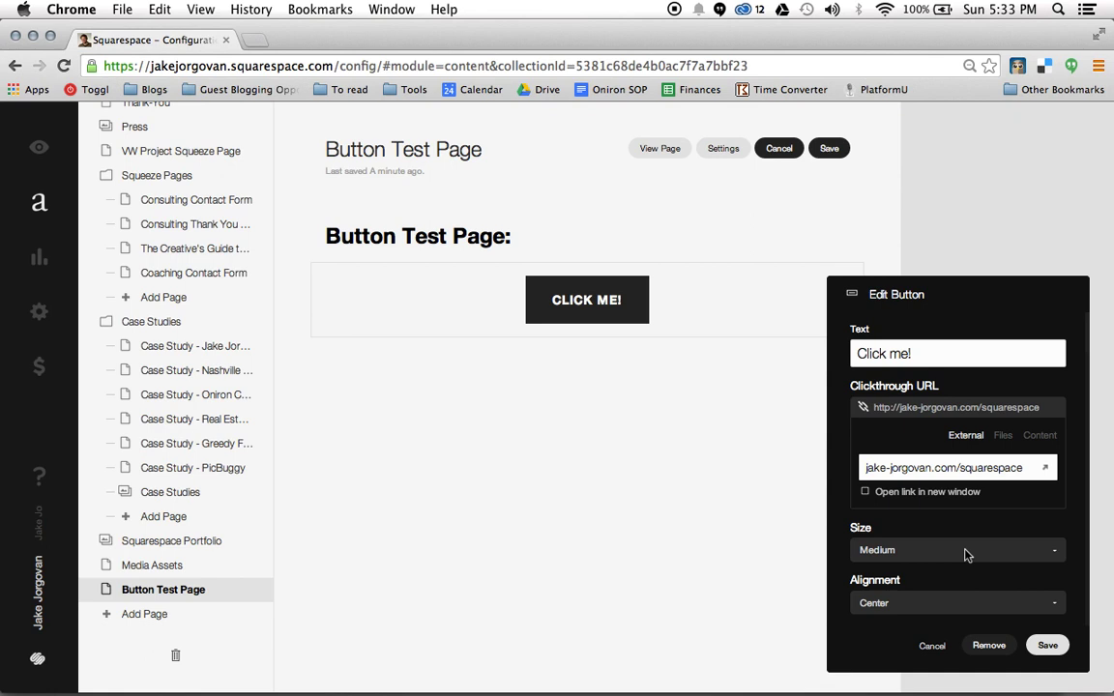
Try Large size on the button, then return it to Medium.
{"action": "left_click", "coordinate": [964, 553]}
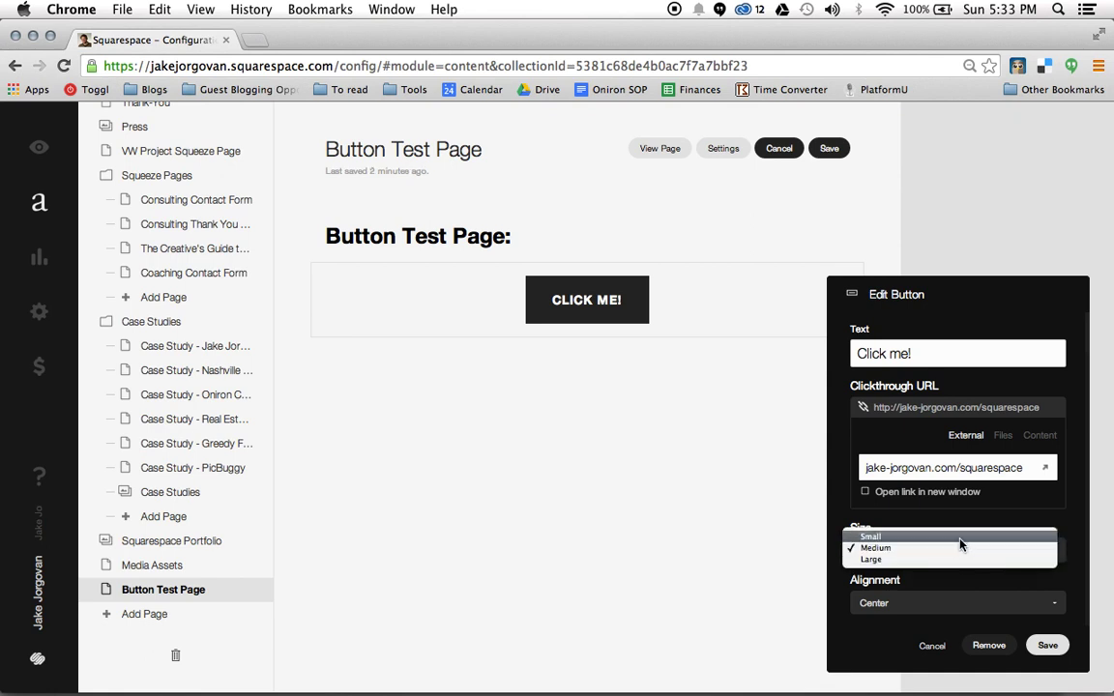
{"action": "left_click", "coordinate": [961, 549]}
{"action": "left_click", "coordinate": [955, 560]}
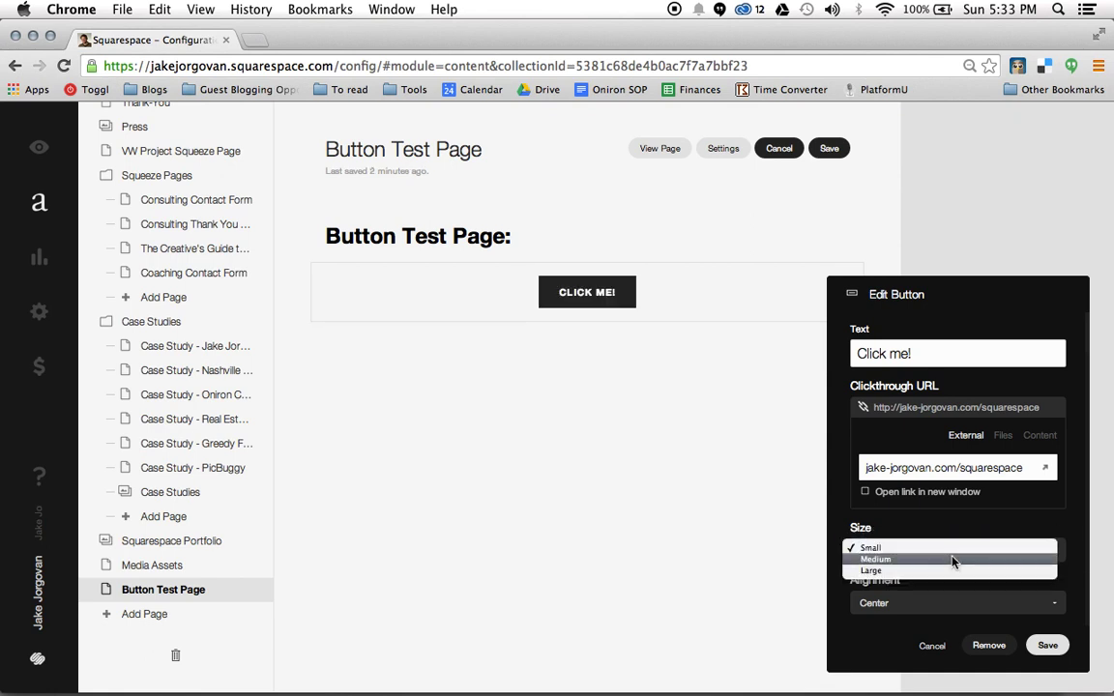
{"action": "left_click", "coordinate": [947, 571]}
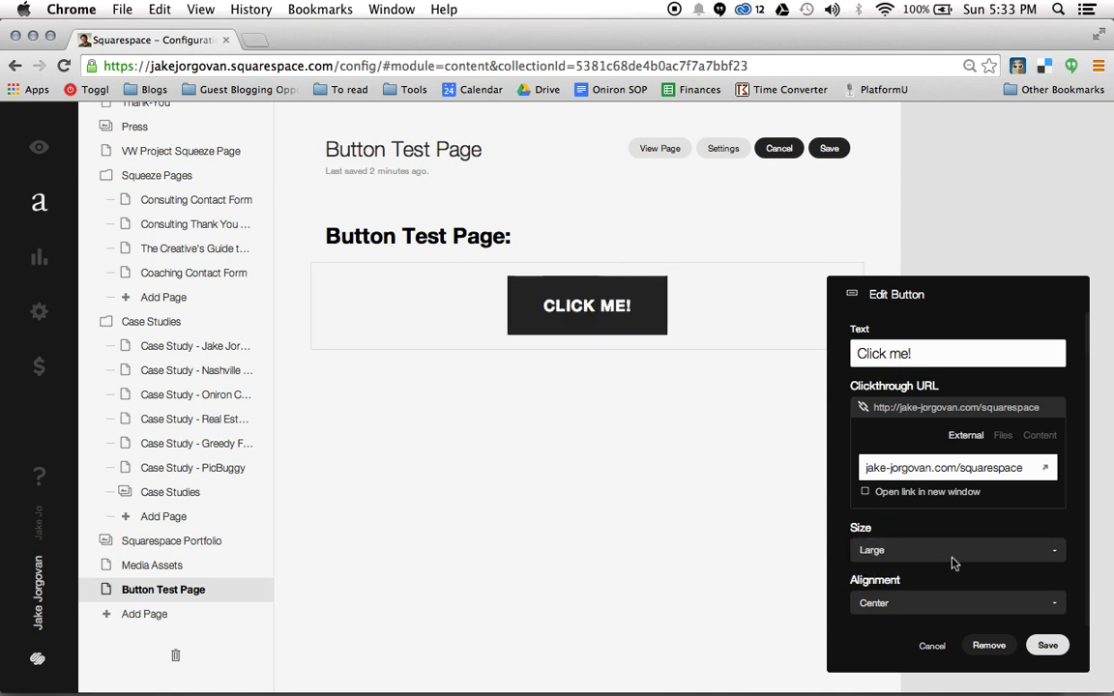
{"action": "left_click", "coordinate": [958, 560]}
{"action": "left_click", "coordinate": [969, 538]}
Try Left and Right alignment, then set the button back to Center.
{"action": "left_click", "coordinate": [972, 605]}
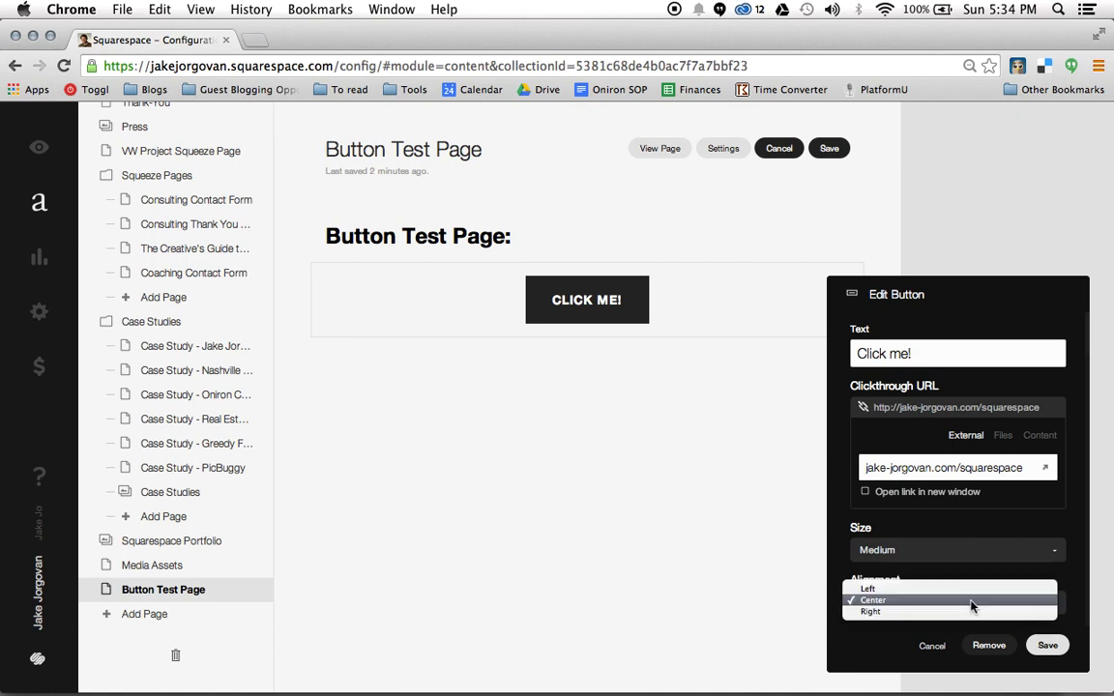
{"action": "left_click", "coordinate": [971, 580]}
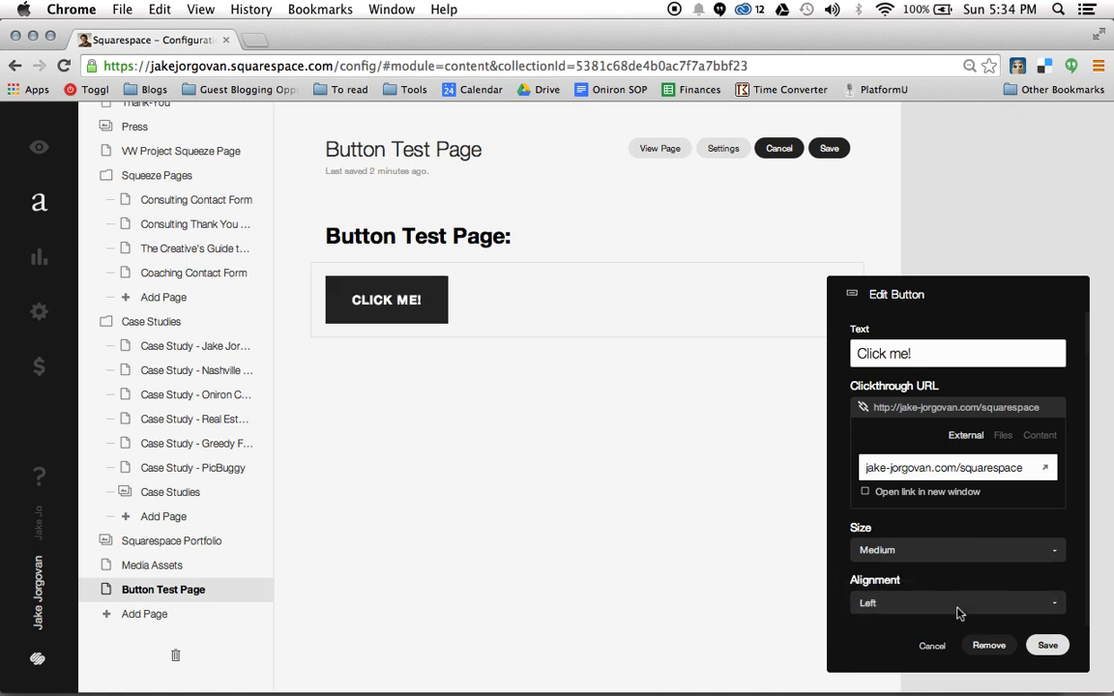
{"action": "left_click", "coordinate": [958, 604]}
{"action": "left_click", "coordinate": [953, 624]}
{"action": "left_click", "coordinate": [957, 604]}
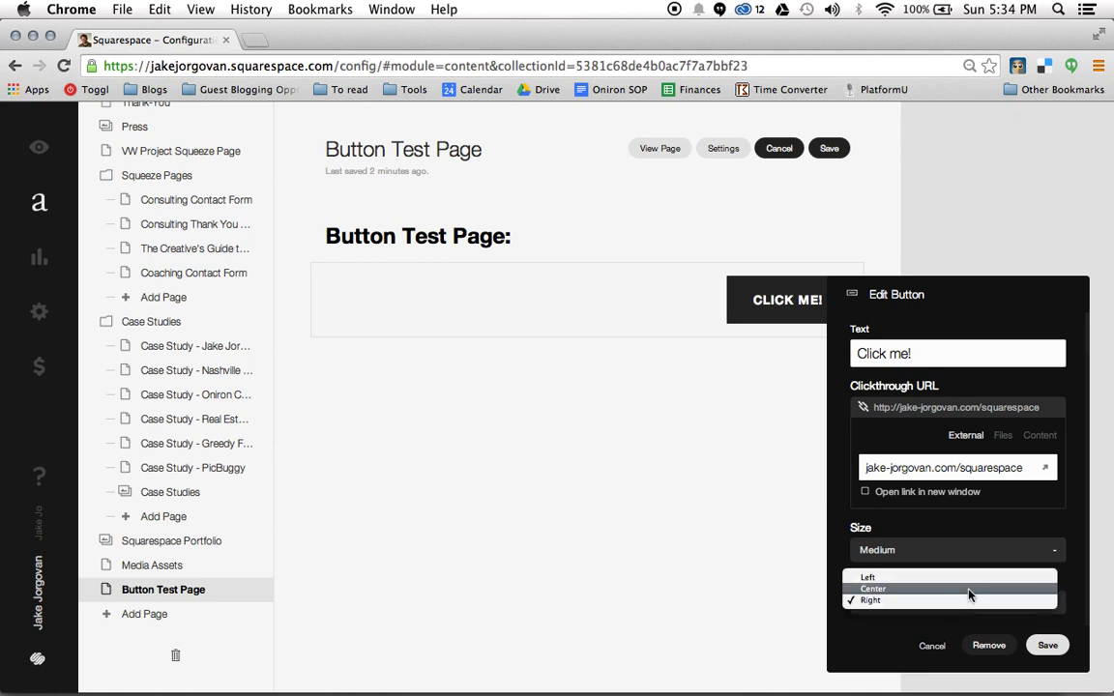
{"action": "left_click", "coordinate": [969, 591]}
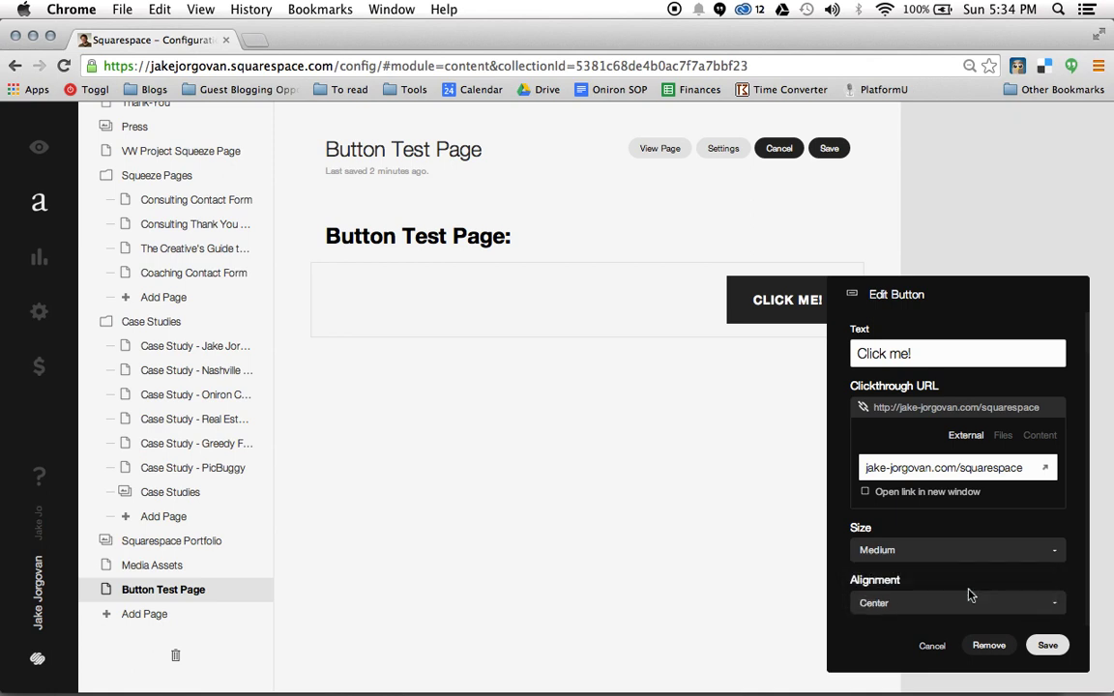
Set the button size to Small and save its settings.
{"action": "left_click", "coordinate": [1003, 553]}
{"action": "left_click", "coordinate": [982, 531]}
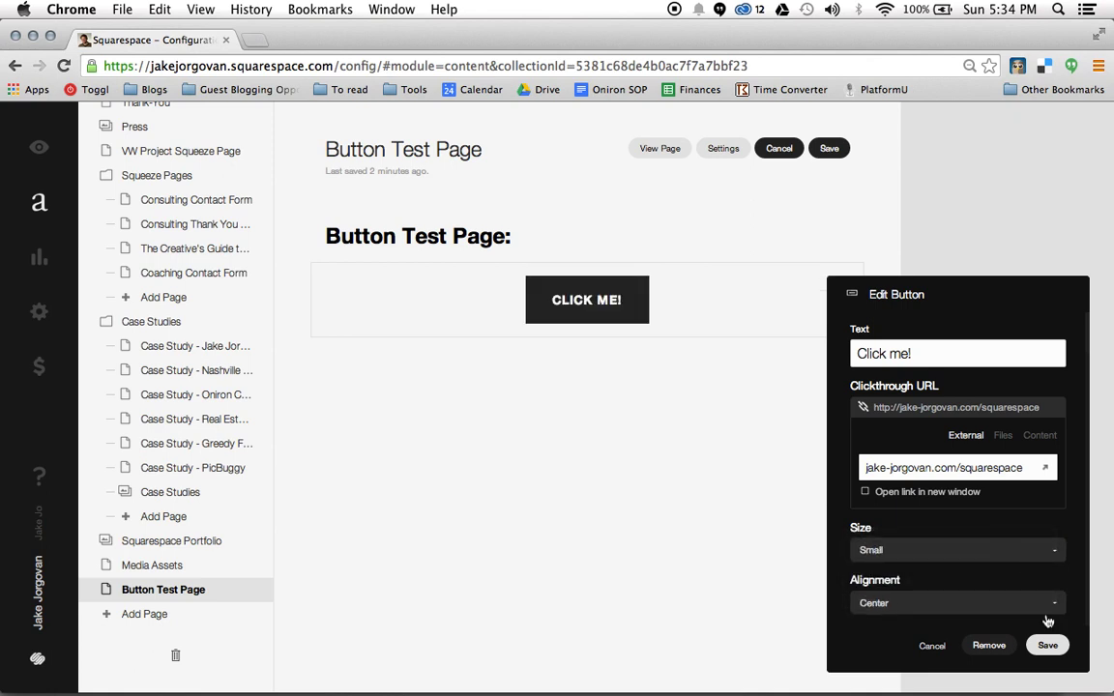
{"action": "left_click", "coordinate": [1048, 646]}
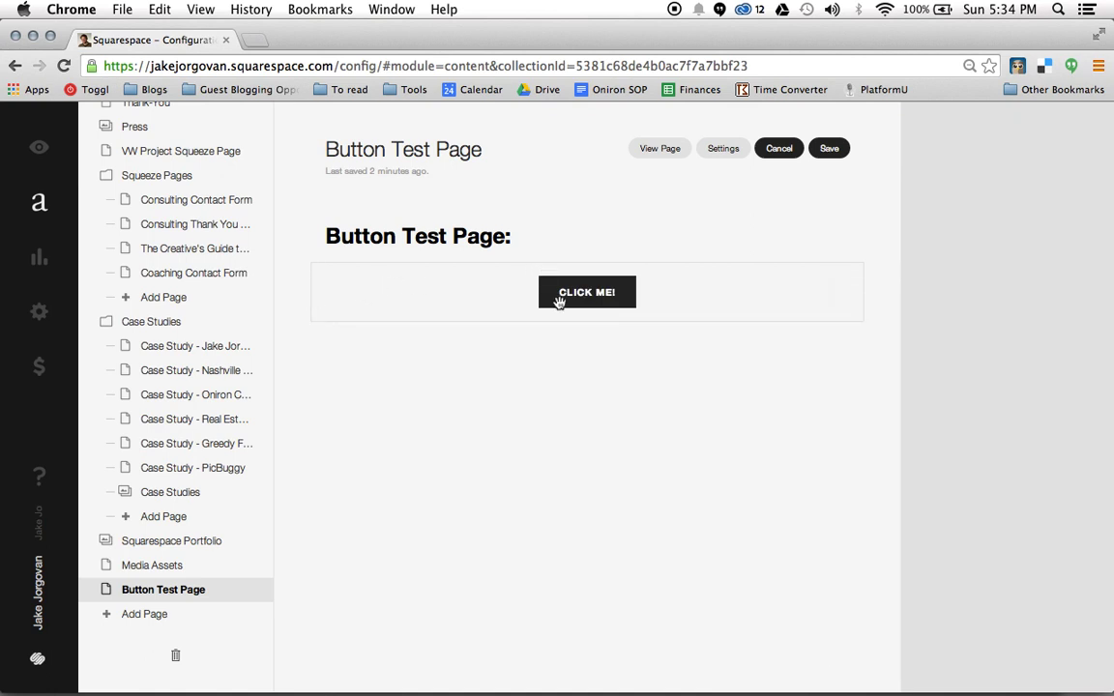
Relabel the 'Click me!' button to 'Small Button' and save it.
{"action": "left_click", "coordinate": [557, 298]}
{"action": "triple_click", "coordinate": [954, 399]}
{"action": "type", "text": "Small u"}
{"action": "key", "text": "BackSpace"}
{"action": "type", "text": "Button"}
{"action": "left_click", "coordinate": [1048, 646]}
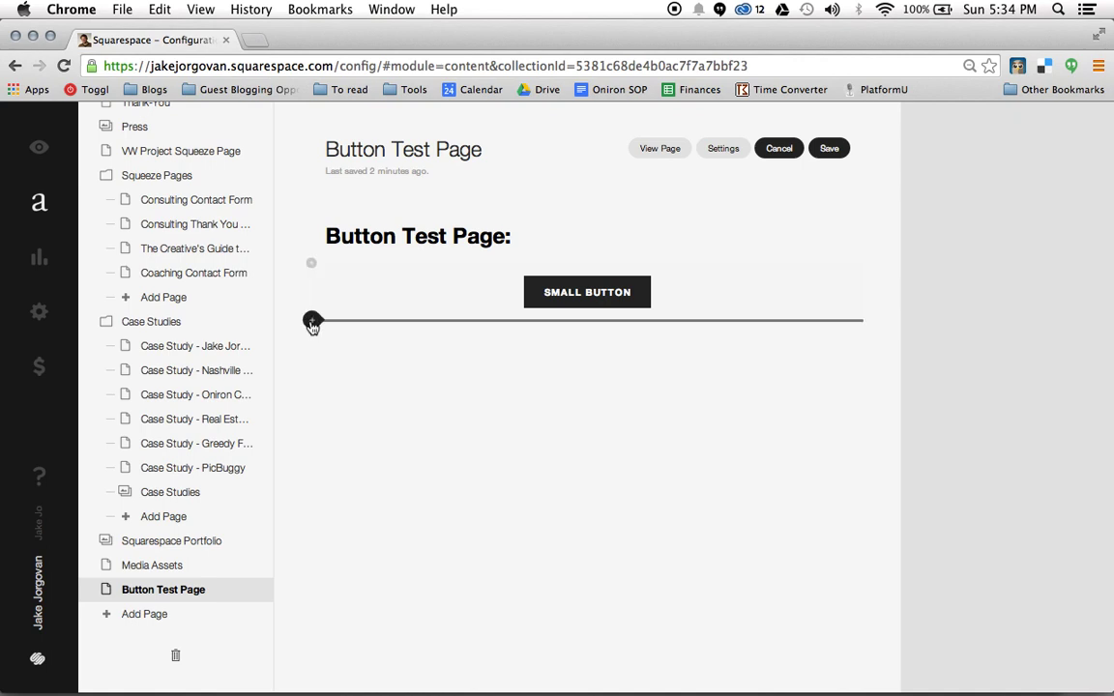
Add a second button labelled 'Medium Button', kept at Medium size, and save it.
{"action": "left_click", "coordinate": [312, 323]}
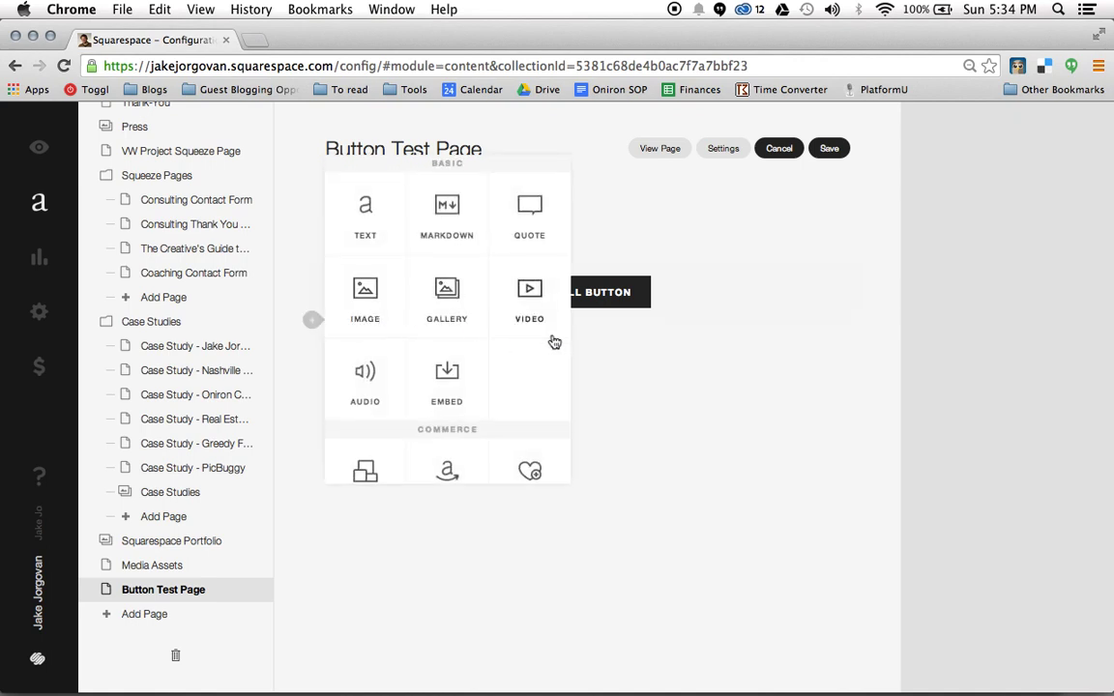
{"action": "scroll", "coordinate": [534, 378], "scroll_direction": "down", "scroll_amount": 5}
{"action": "scroll", "coordinate": [532, 378], "scroll_direction": "down", "scroll_amount": 4}
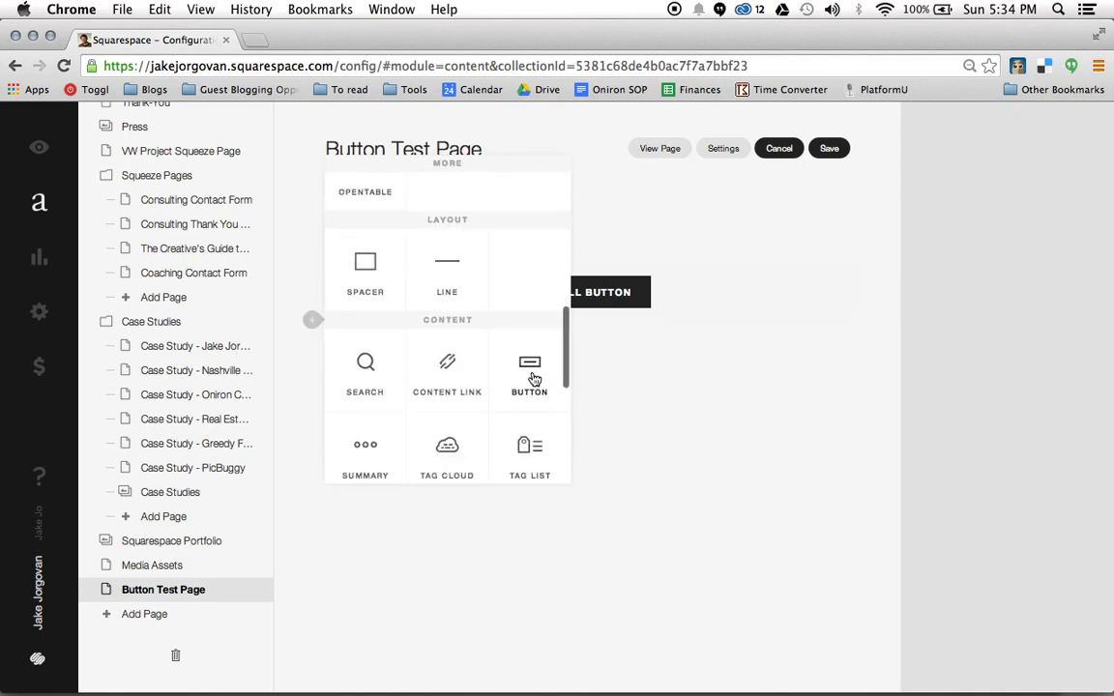
{"action": "left_click", "coordinate": [530, 378]}
{"action": "key", "text": "super+a"}
{"action": "type", "text": "Medium Button"}
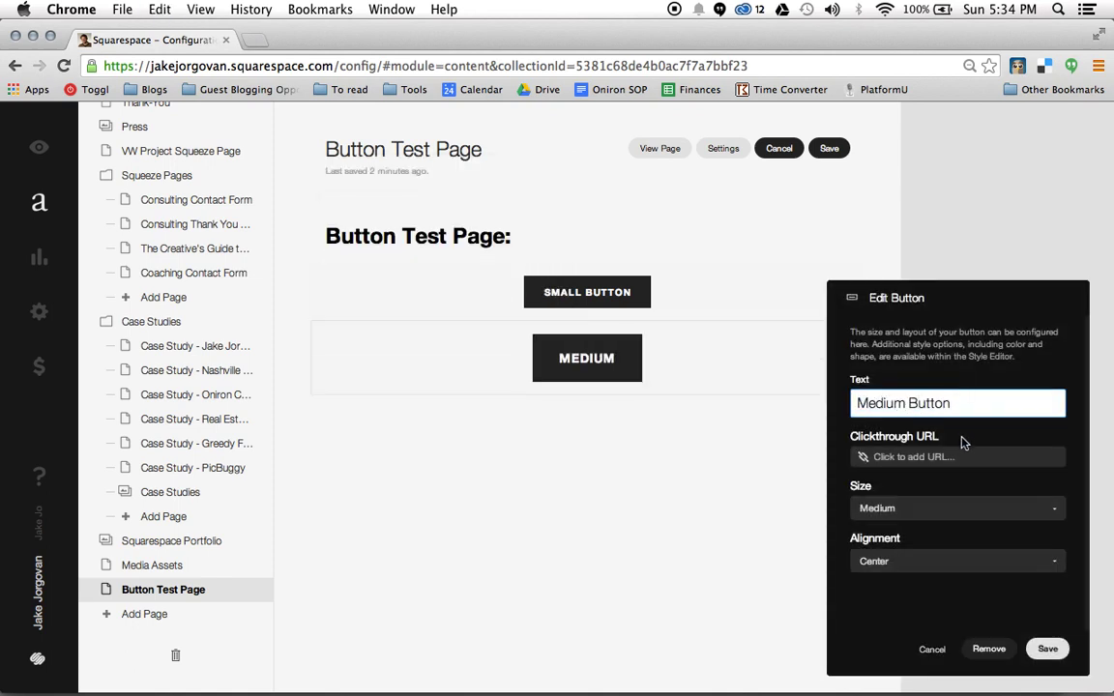
{"action": "left_click", "coordinate": [939, 515]}
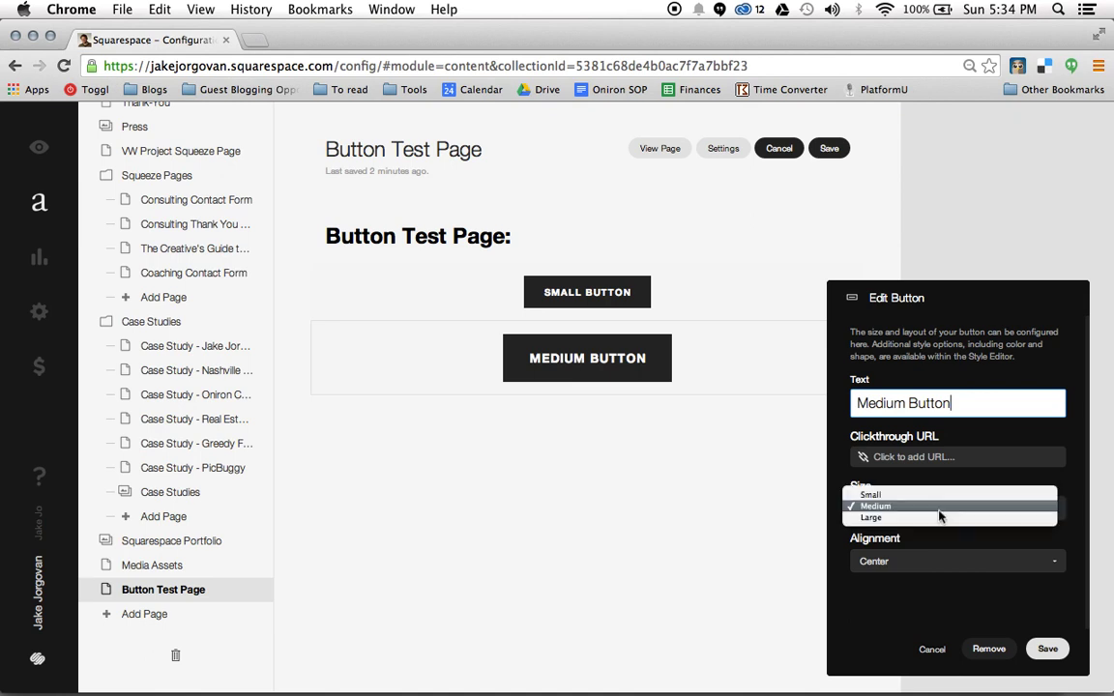
{"action": "left_click", "coordinate": [939, 511]}
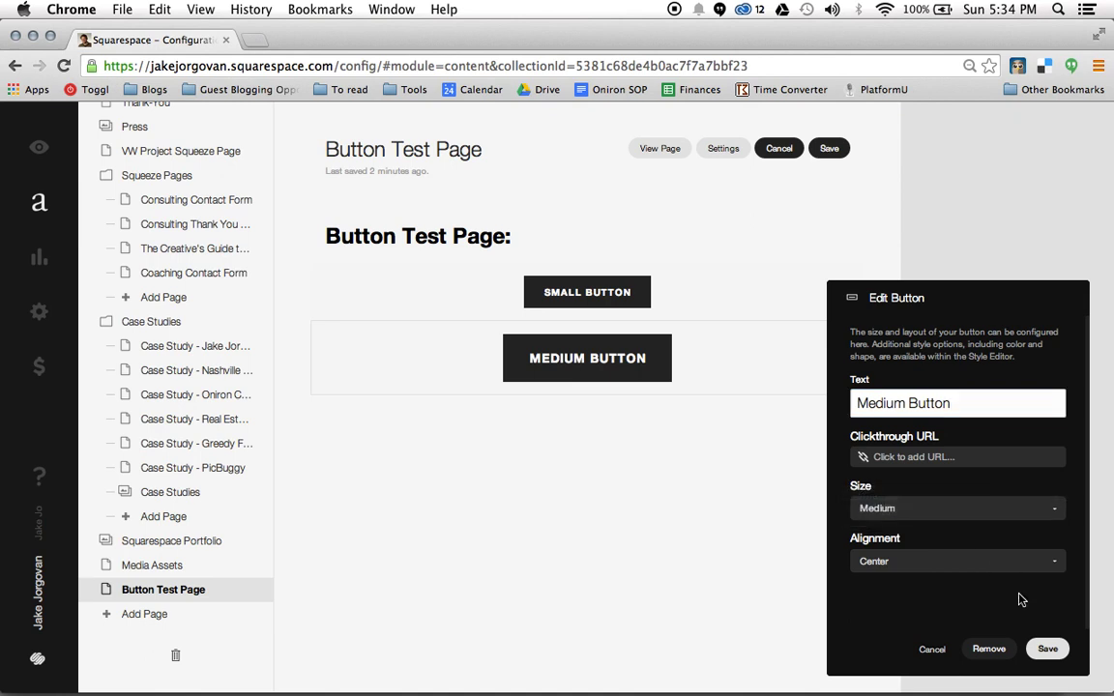
{"action": "left_click", "coordinate": [1046, 650]}
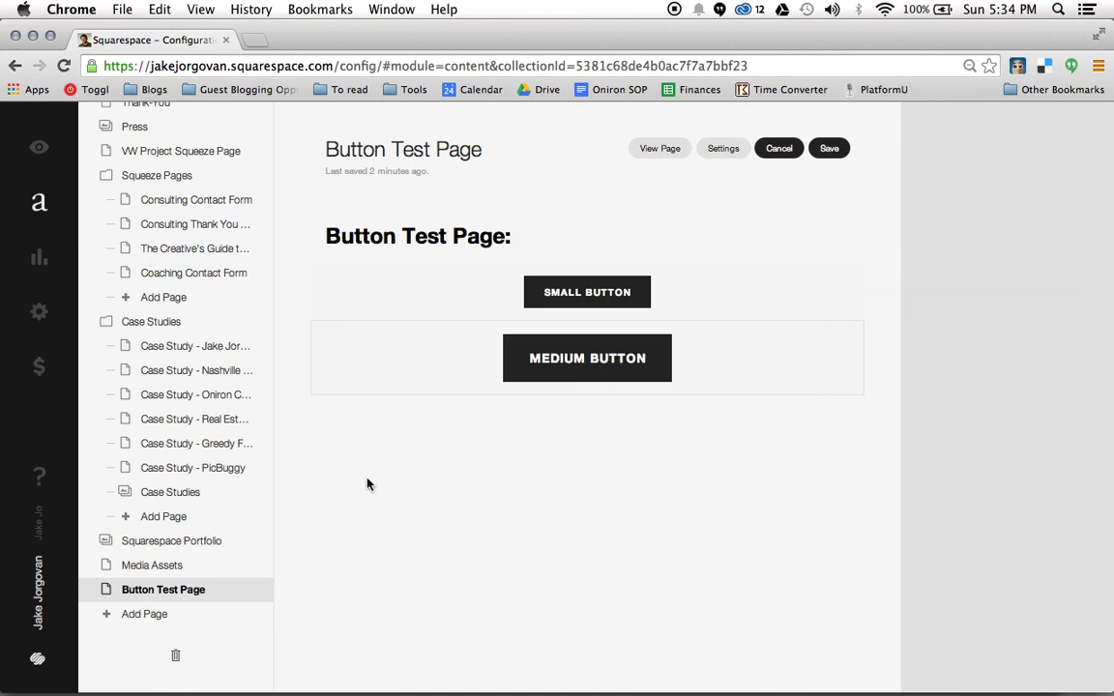
Add a third button labelled 'Large Button', set to Large size, and save it.
{"action": "left_click", "coordinate": [314, 395]}
{"action": "scroll", "coordinate": [418, 343], "scroll_direction": "down", "scroll_amount": 5}
{"action": "left_click", "coordinate": [532, 513]}
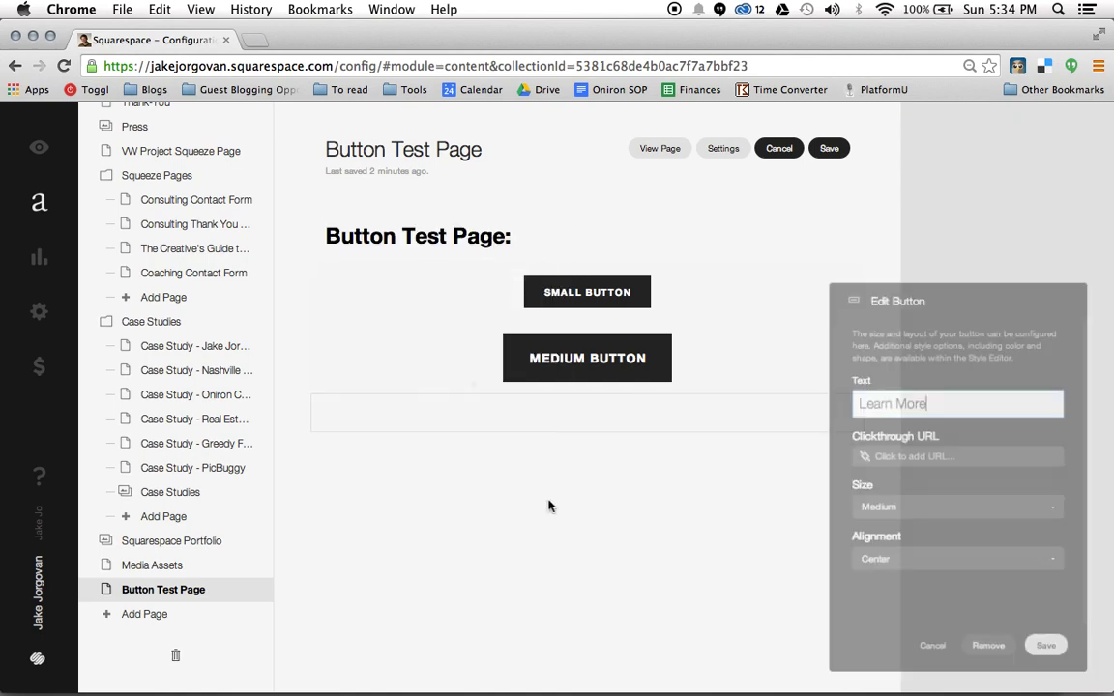
{"action": "type", "text": "Large Button"}
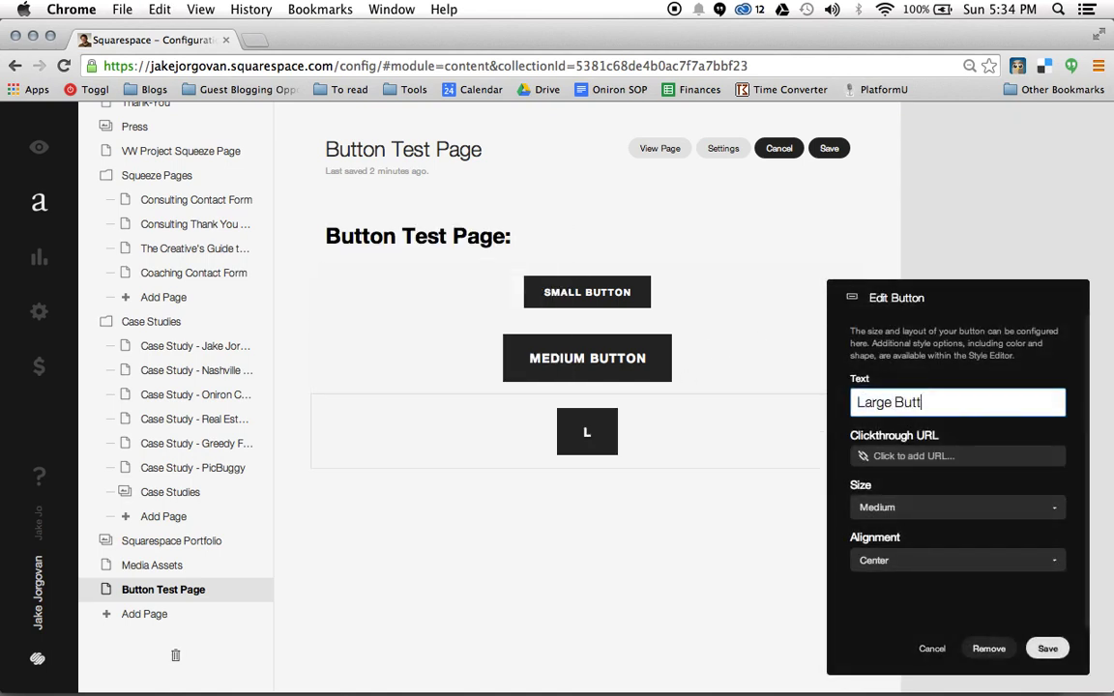
{"action": "left_click", "coordinate": [1002, 502]}
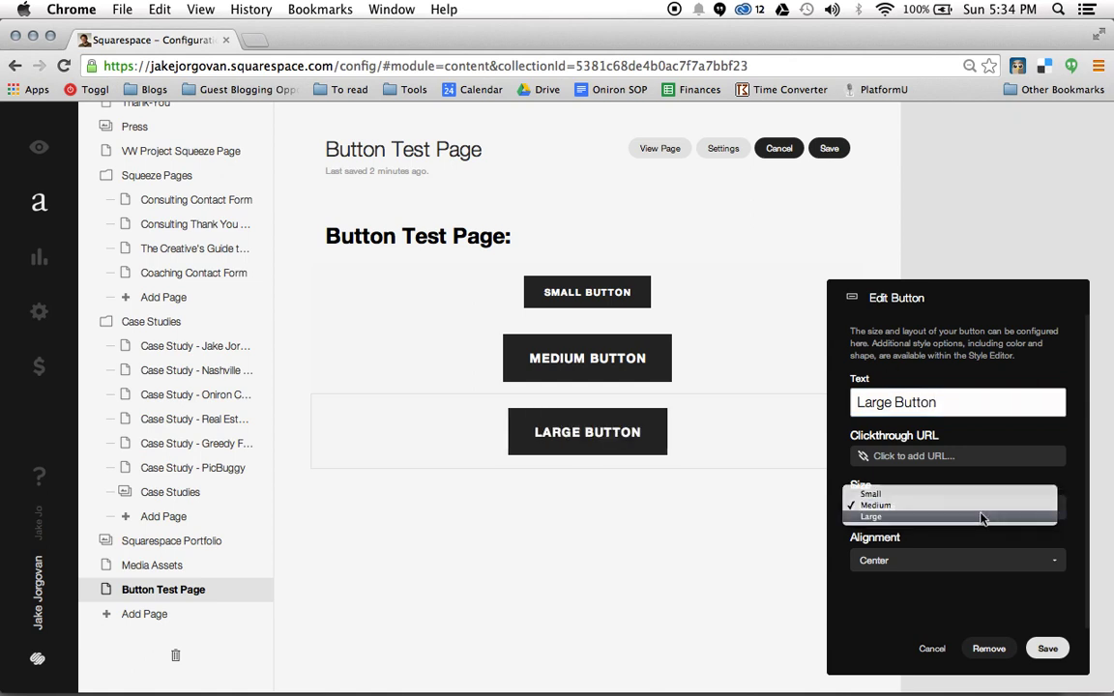
{"action": "left_click", "coordinate": [984, 519]}
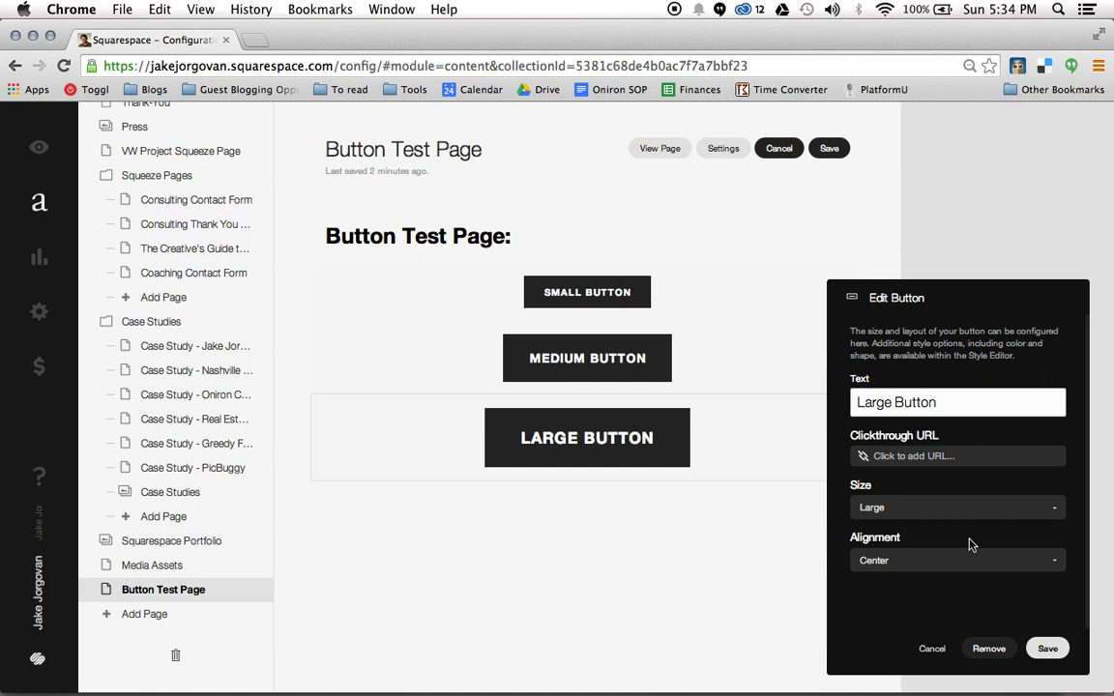
{"action": "left_click", "coordinate": [1049, 644]}
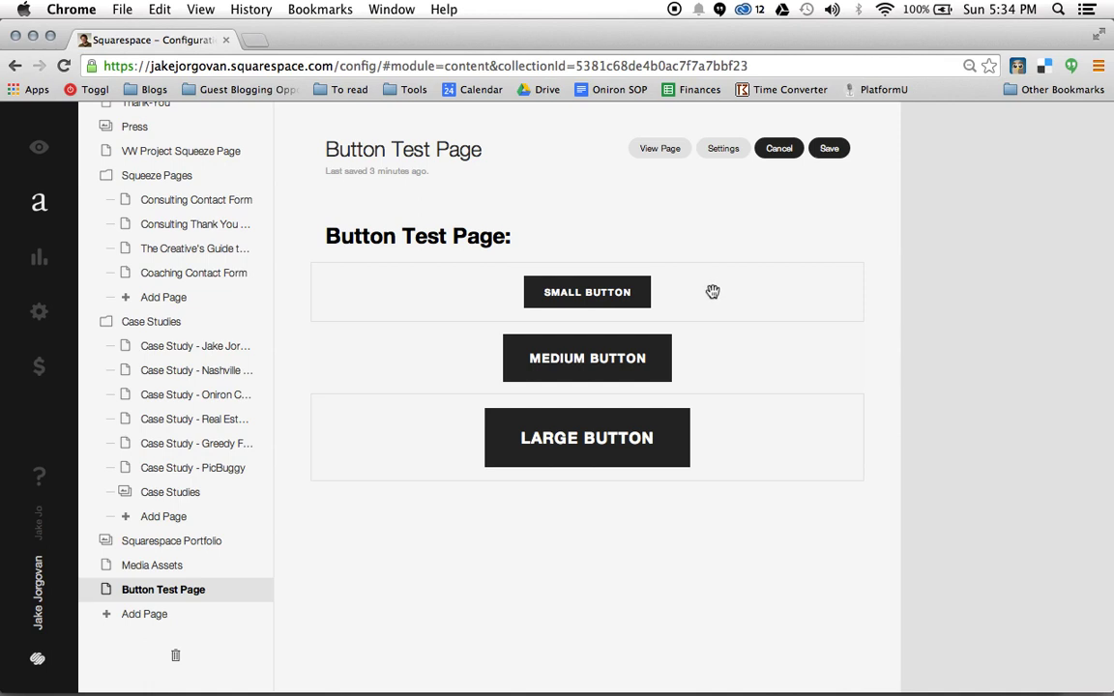
Save the Button Test Page and scroll the live page to check the three buttons.
{"action": "left_click", "coordinate": [842, 148]}
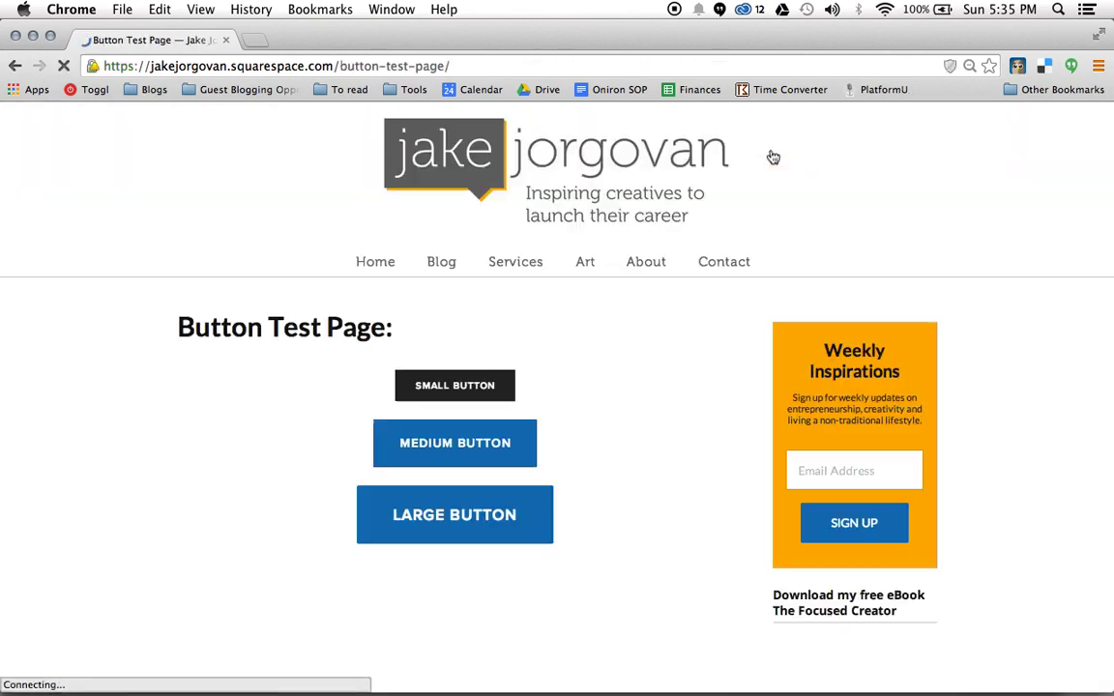
{"action": "scroll", "coordinate": [704, 244], "scroll_direction": "down", "scroll_amount": 2}
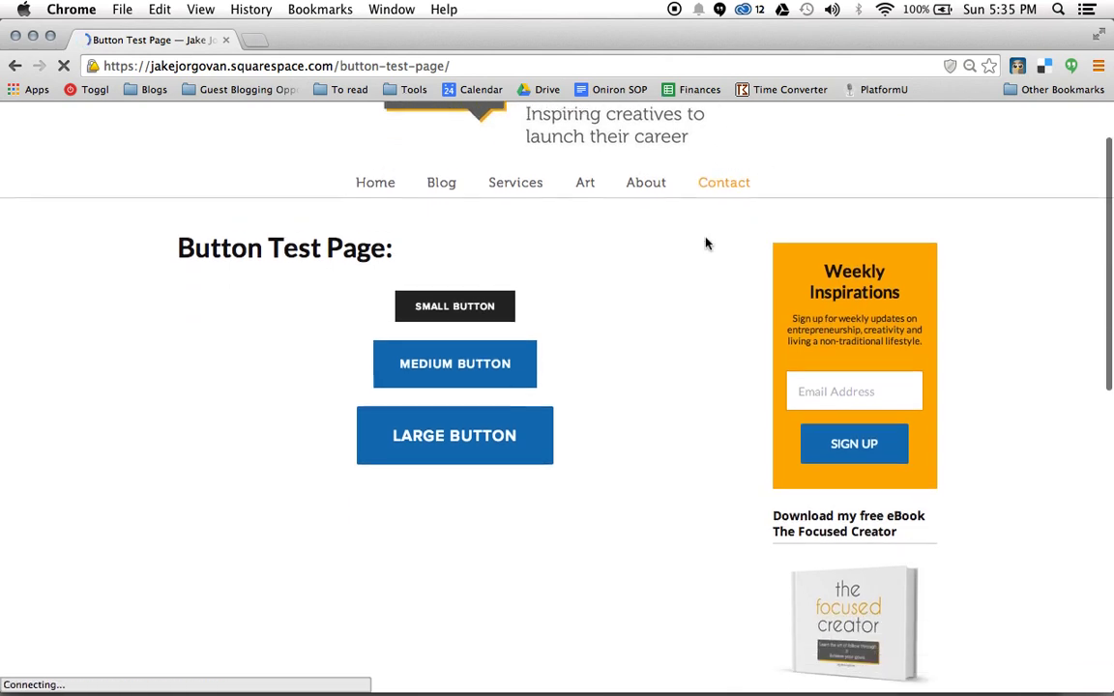
{"action": "scroll", "coordinate": [584, 256], "scroll_direction": "down", "scroll_amount": 1}
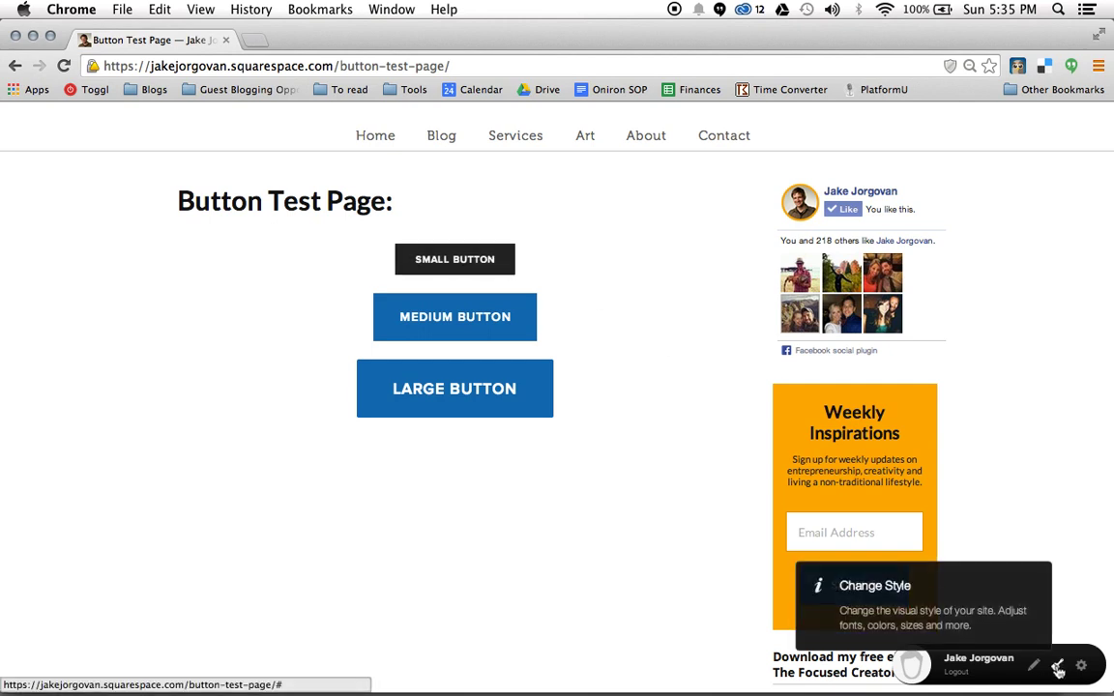
Enter Style Mode and select the small button to list its Button Block (Small) styles.
{"action": "left_click", "coordinate": [1059, 669]}
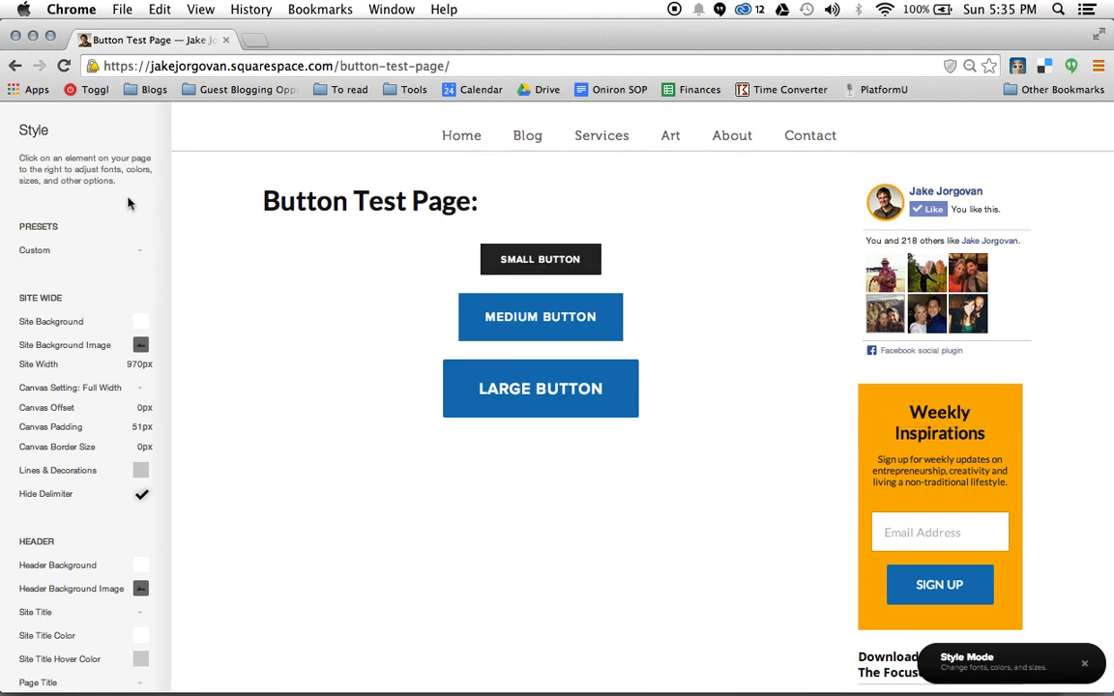
{"action": "left_click", "coordinate": [507, 271]}
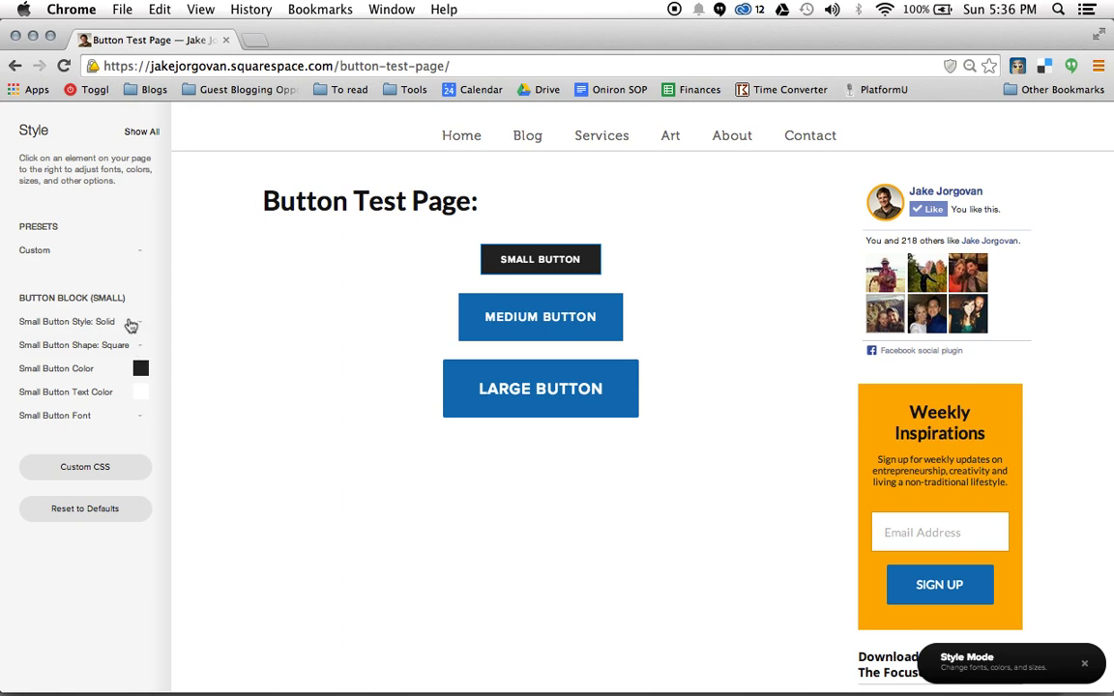
{"action": "left_click", "coordinate": [131, 326]}
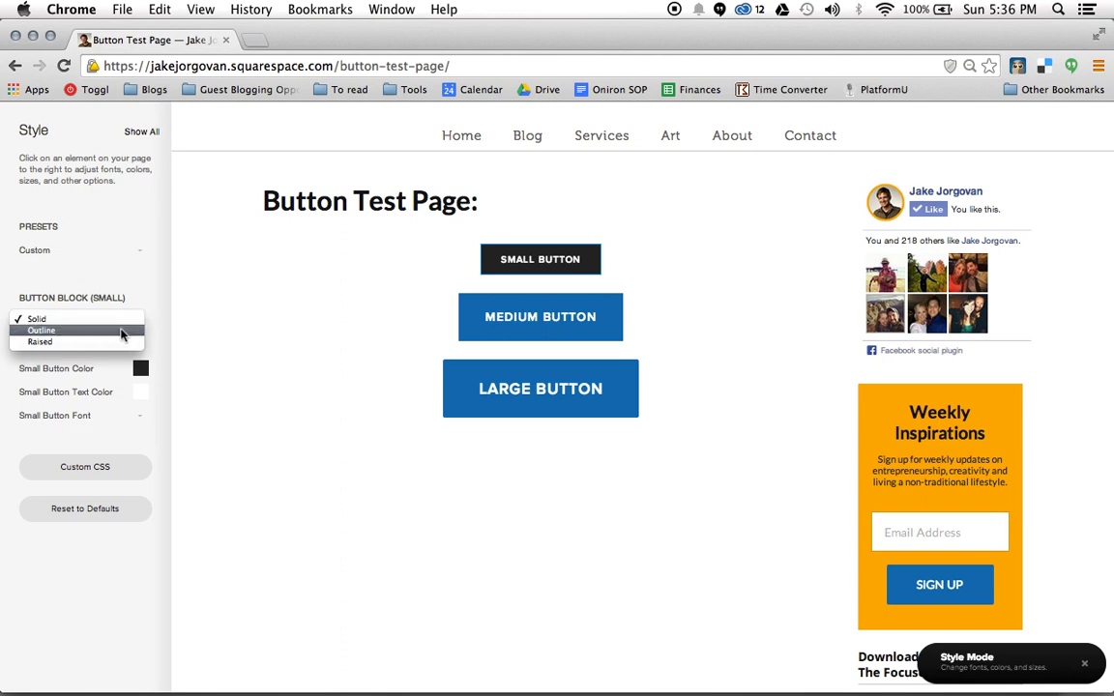
{"action": "left_click", "coordinate": [122, 334]}
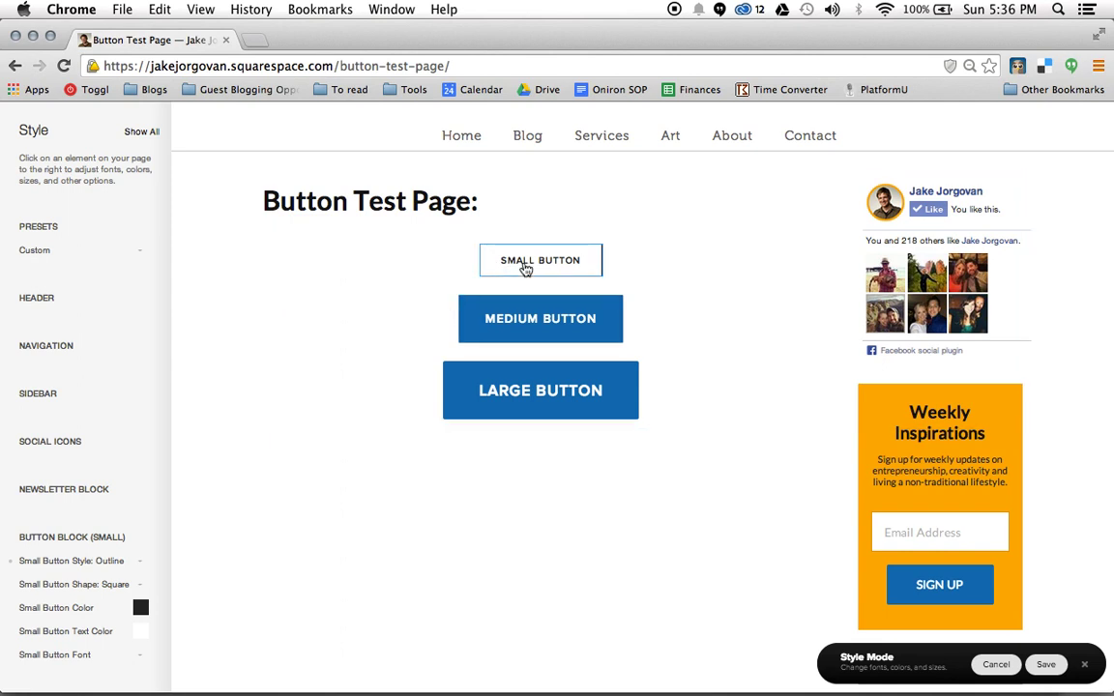
{"action": "left_click", "coordinate": [525, 269]}
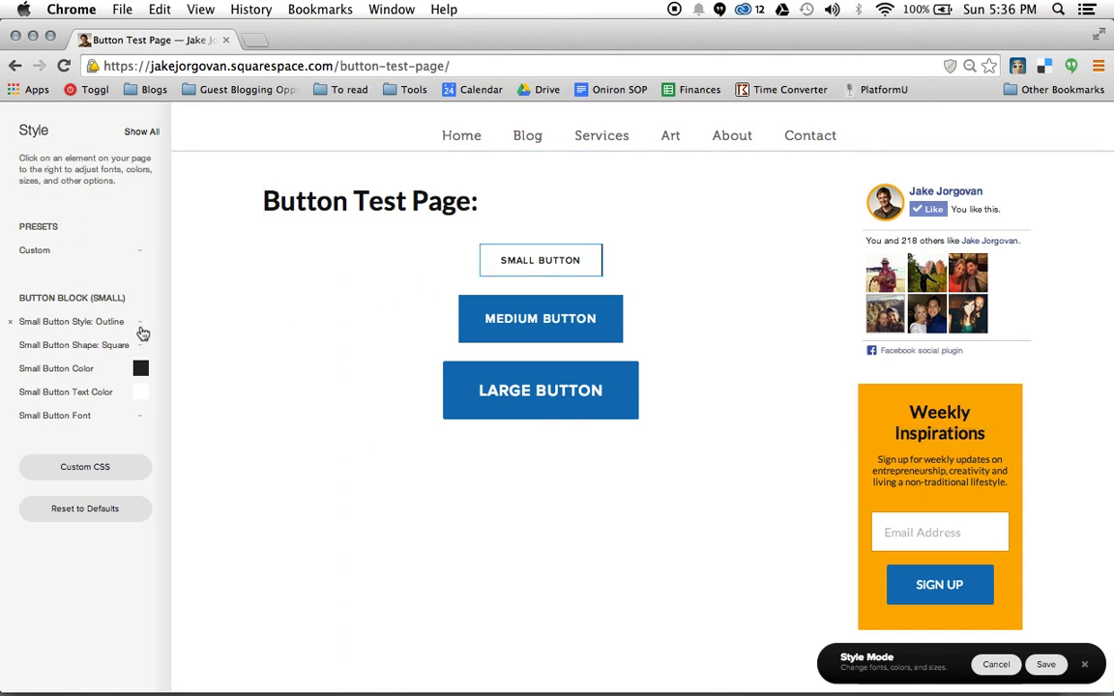
{"action": "left_click", "coordinate": [133, 322]}
{"action": "left_click", "coordinate": [117, 331]}
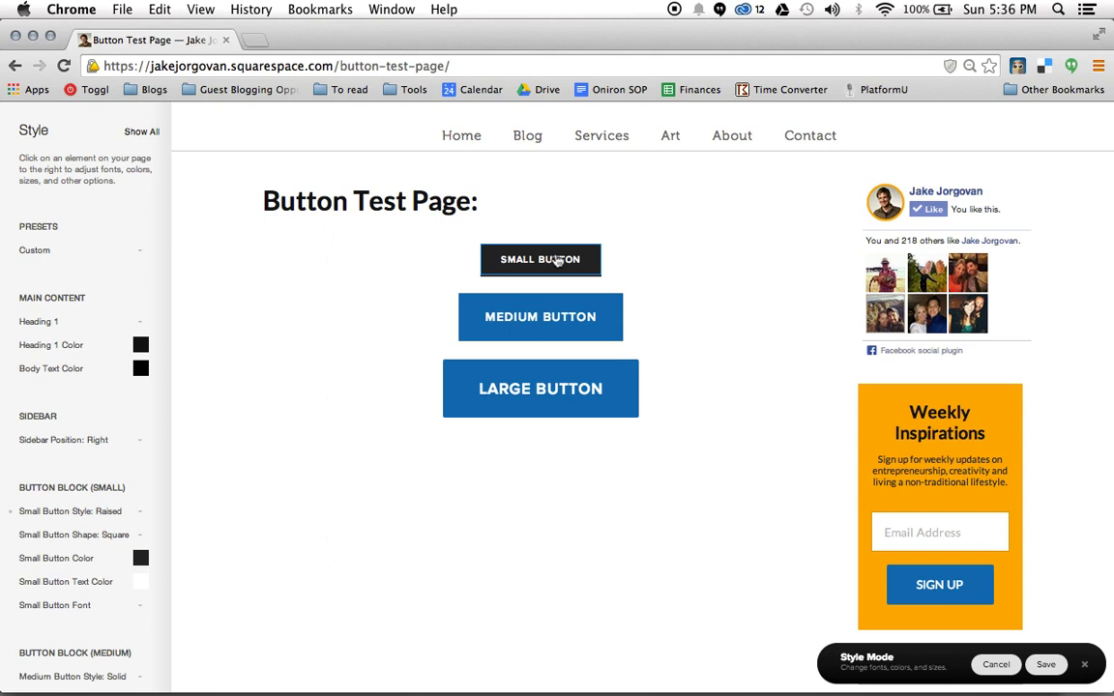
{"action": "left_click", "coordinate": [558, 261]}
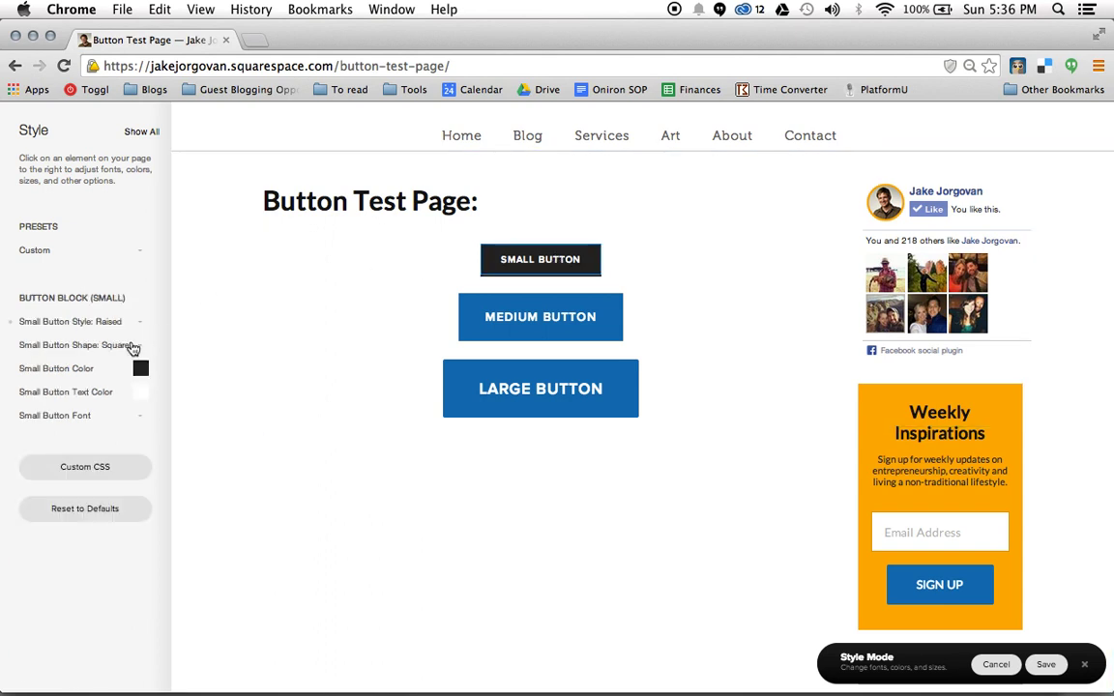
{"action": "left_click", "coordinate": [133, 346]}
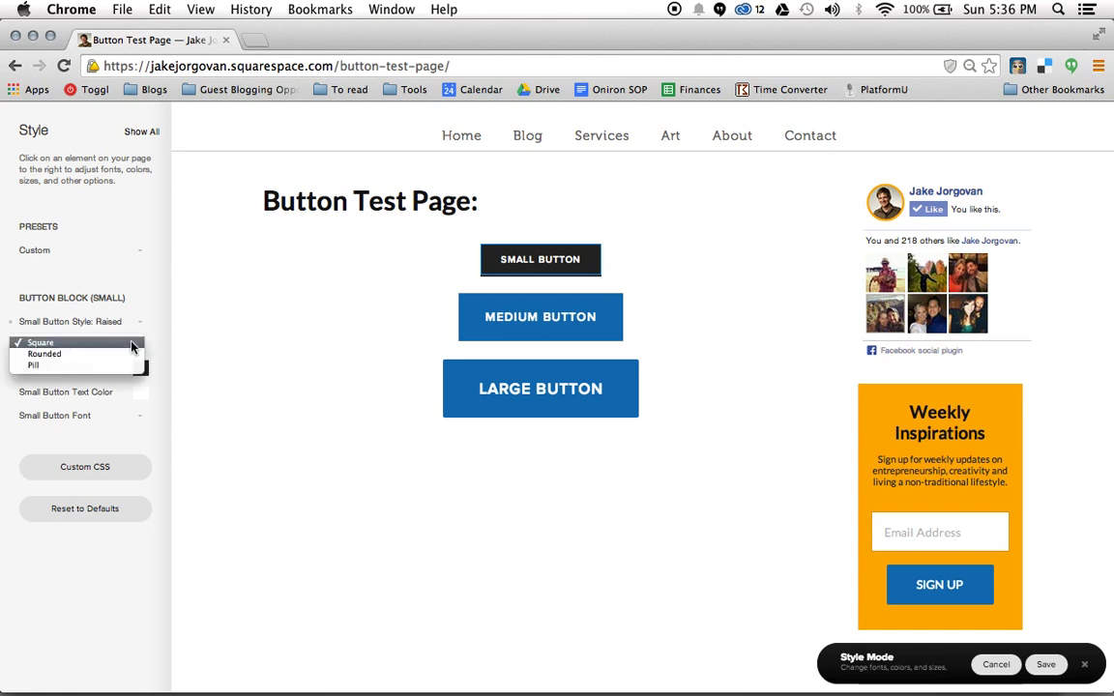
{"action": "left_click", "coordinate": [121, 325]}
{"action": "left_click", "coordinate": [117, 322]}
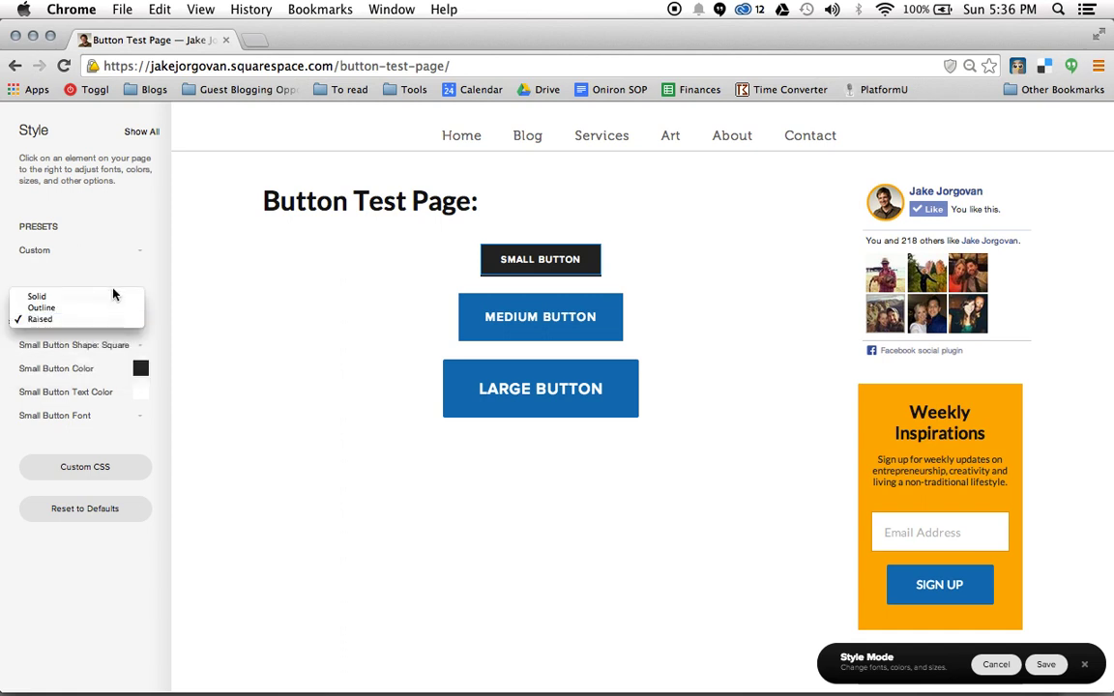
{"action": "left_click", "coordinate": [111, 302]}
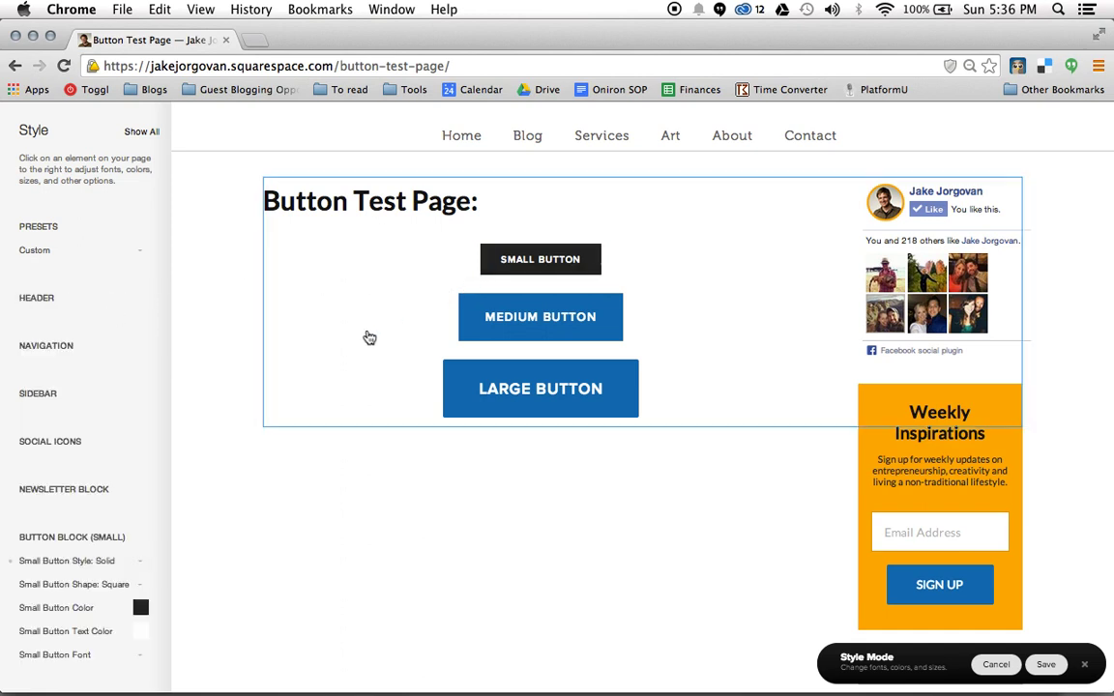
Change the Small Button Shape from Square to Rounded after trying Pill.
{"action": "scroll", "coordinate": [114, 580], "scroll_direction": "down", "scroll_amount": 5}
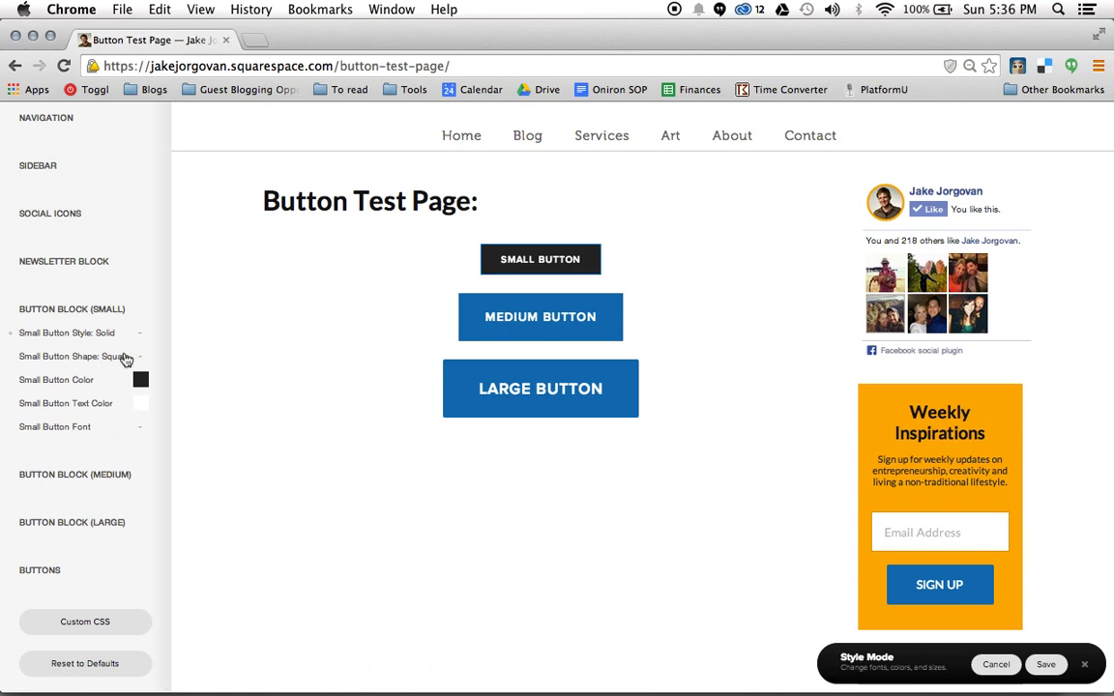
{"action": "left_click", "coordinate": [125, 357]}
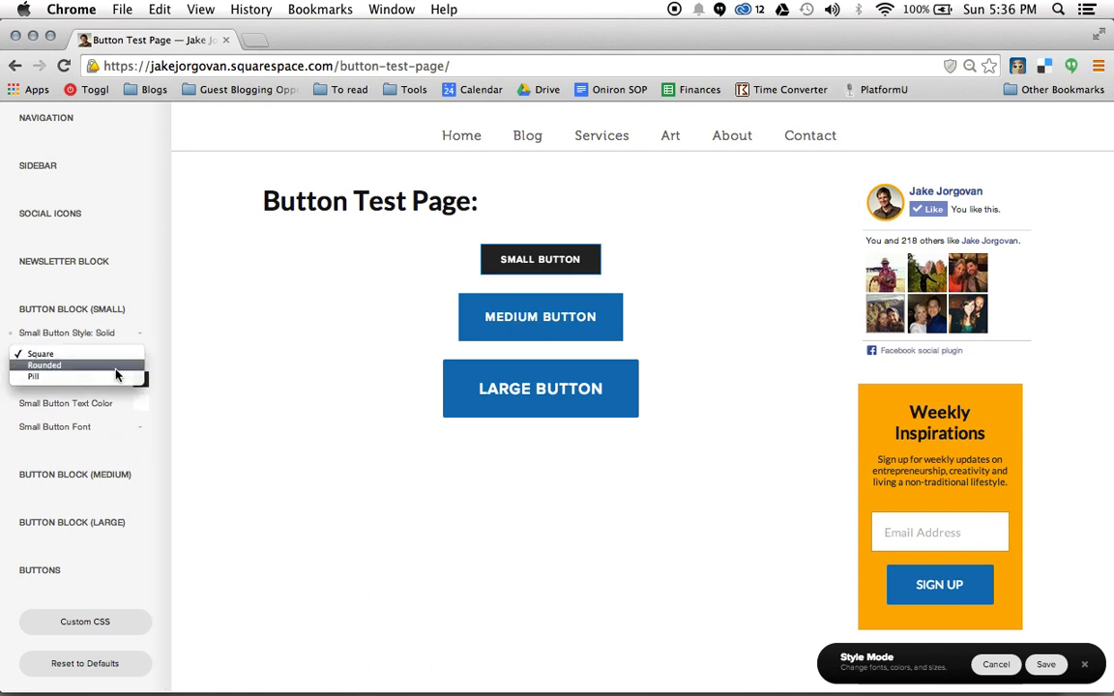
{"action": "left_click", "coordinate": [111, 380]}
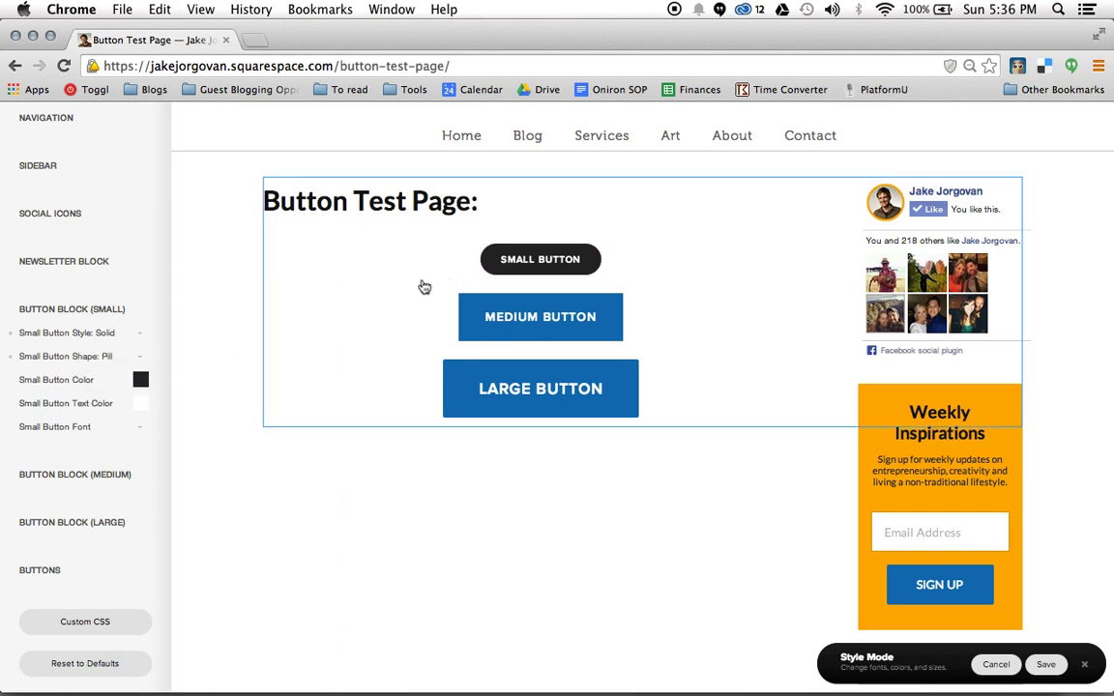
{"action": "left_click", "coordinate": [124, 354]}
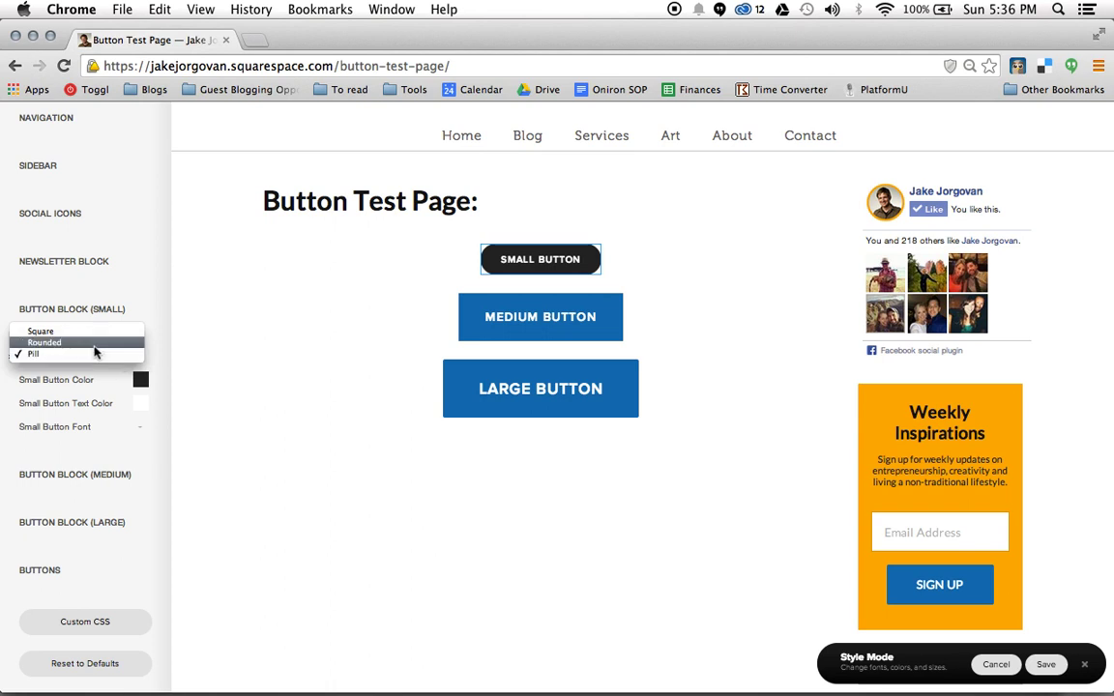
{"action": "left_click", "coordinate": [96, 356]}
{"action": "left_click", "coordinate": [96, 355]}
{"action": "left_click", "coordinate": [96, 340]}
{"action": "left_click", "coordinate": [206, 316]}
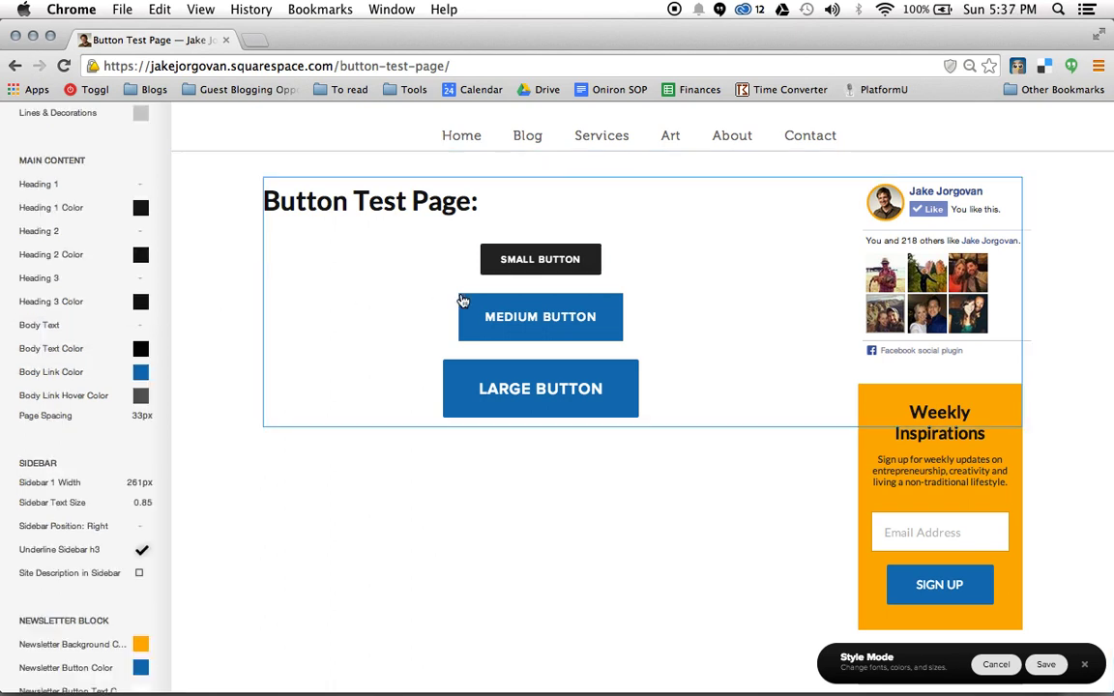
{"action": "left_click", "coordinate": [523, 260]}
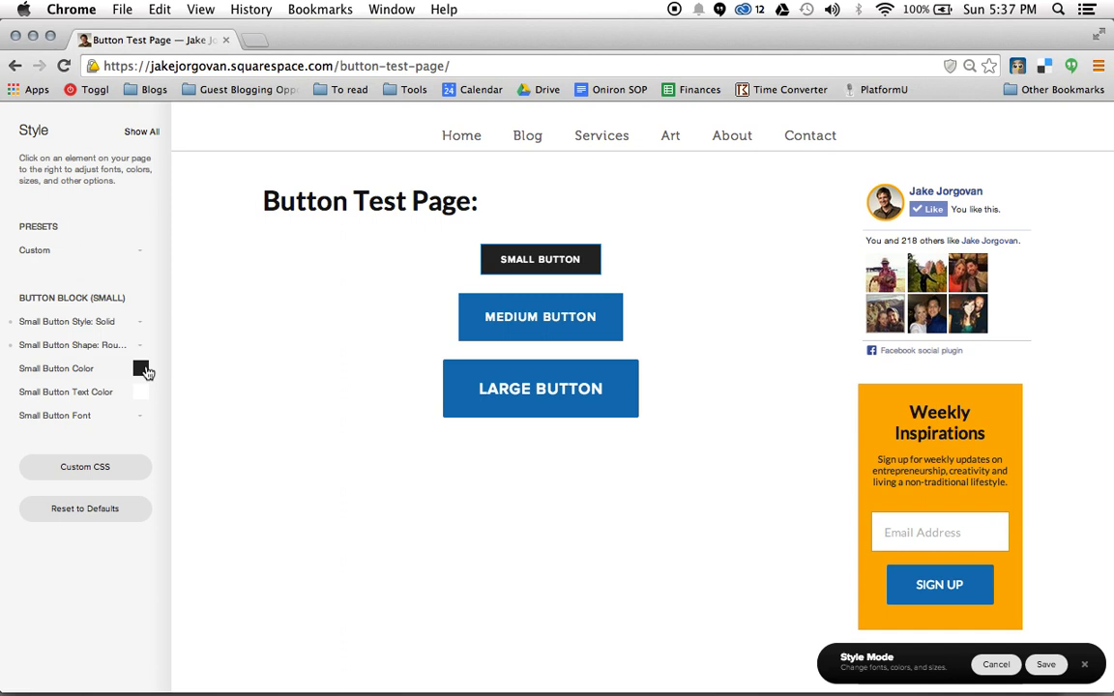
Set the Small Button Color to orange (#ff9100), then select the medium button.
{"action": "left_click", "coordinate": [142, 370]}
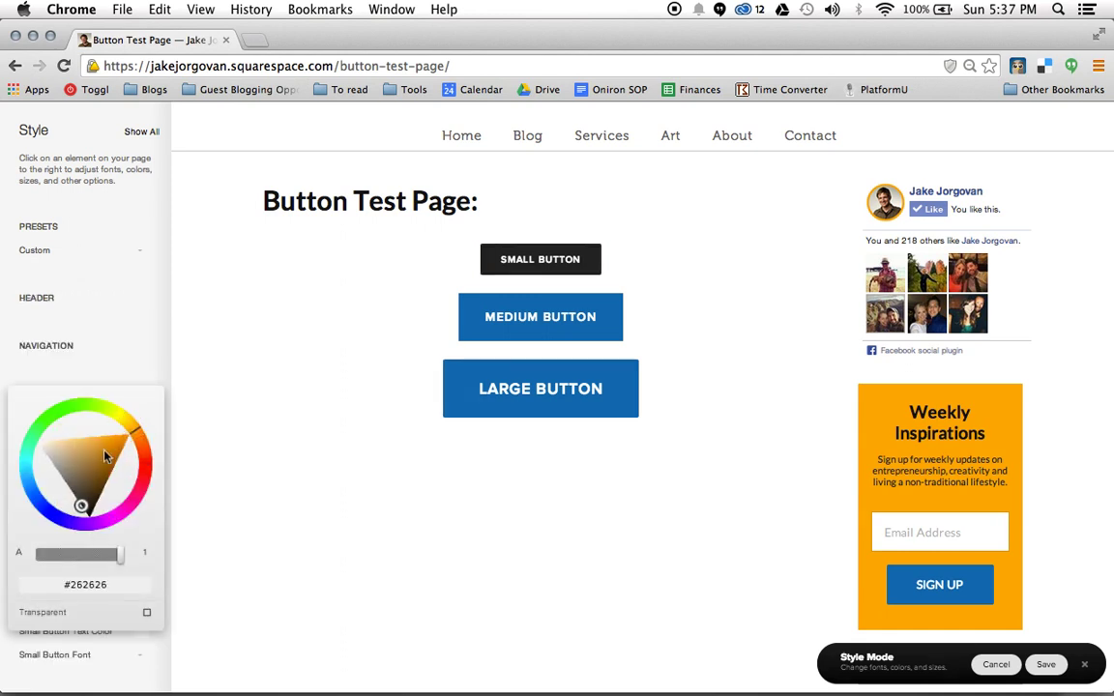
{"action": "left_click_drag", "start_coordinate": [105, 455], "coordinate": [134, 423]}
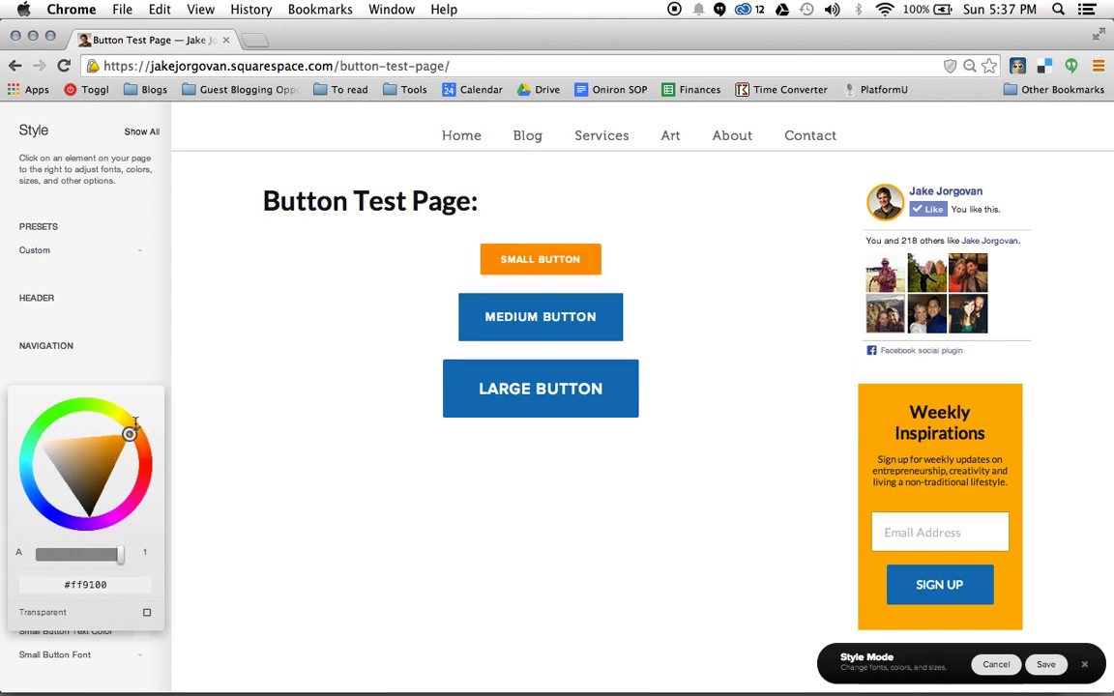
{"action": "left_click", "coordinate": [183, 416]}
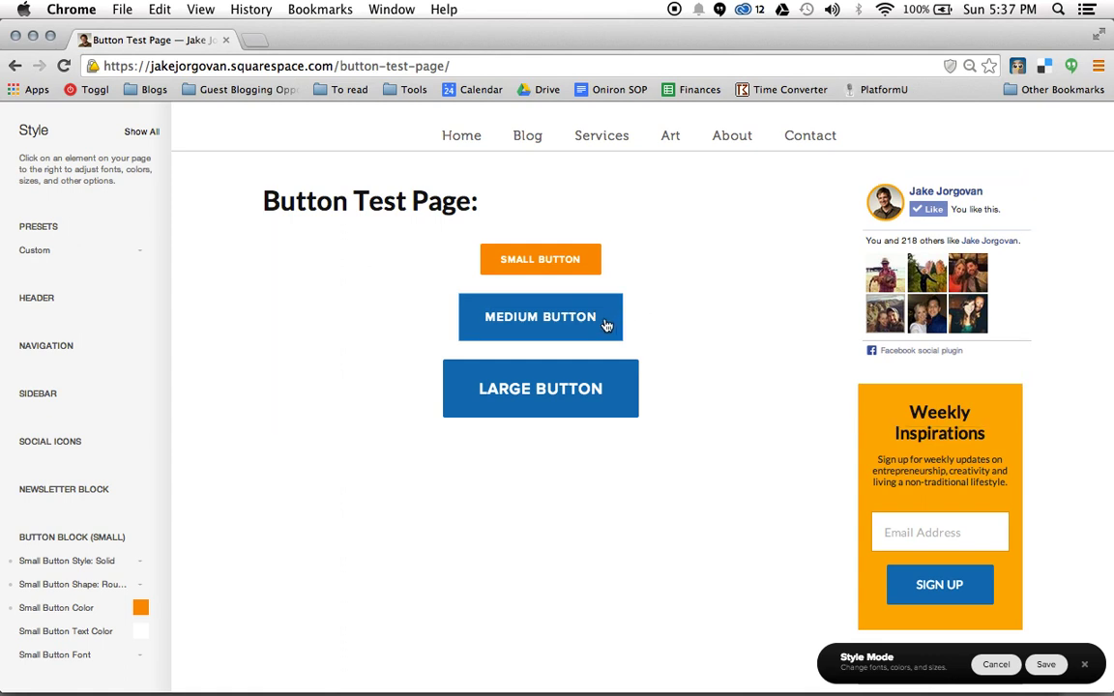
{"action": "left_click", "coordinate": [606, 323]}
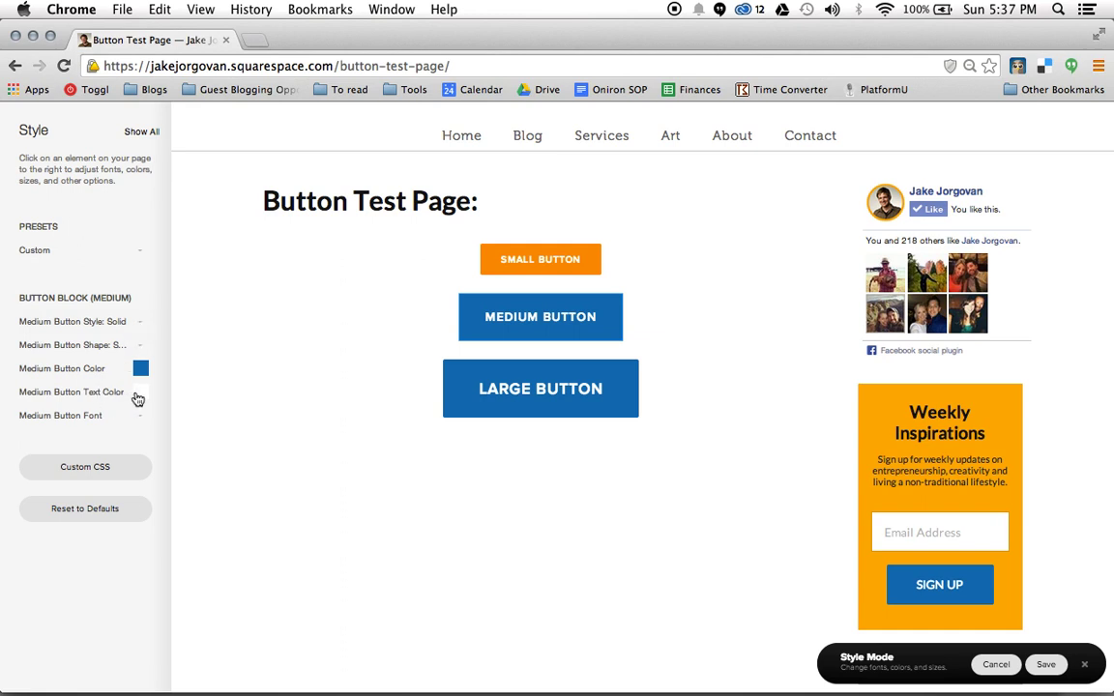
Set the Small Button Text Color to black (#000000) and check the Small Button Font settings.
{"action": "left_click", "coordinate": [510, 259]}
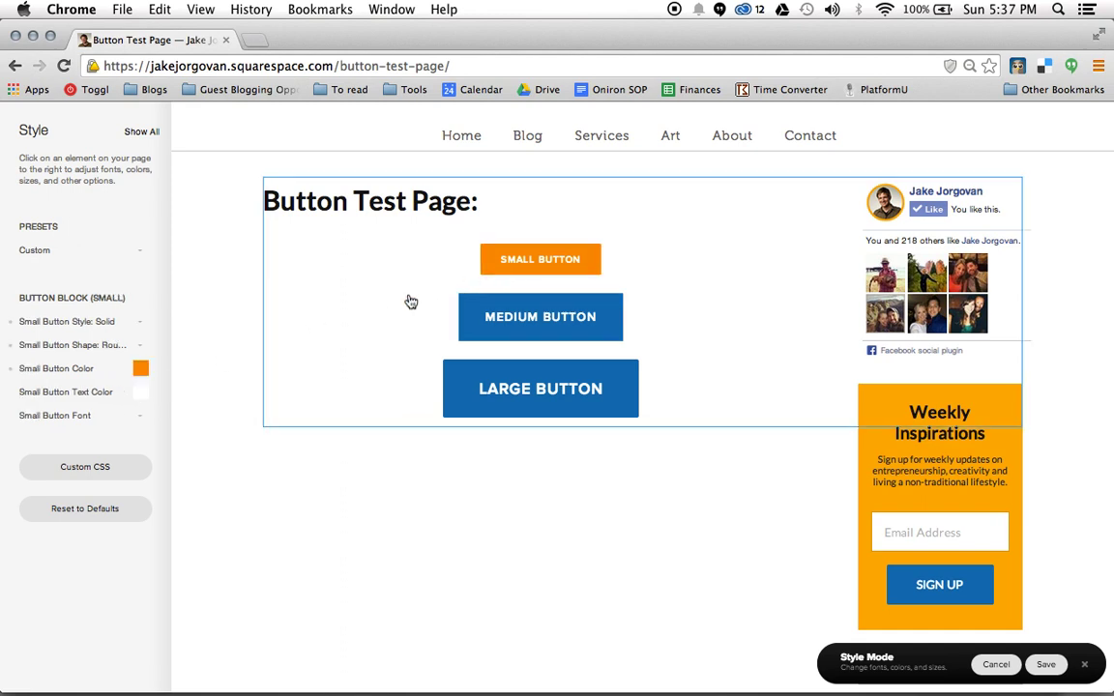
{"action": "left_click", "coordinate": [141, 393]}
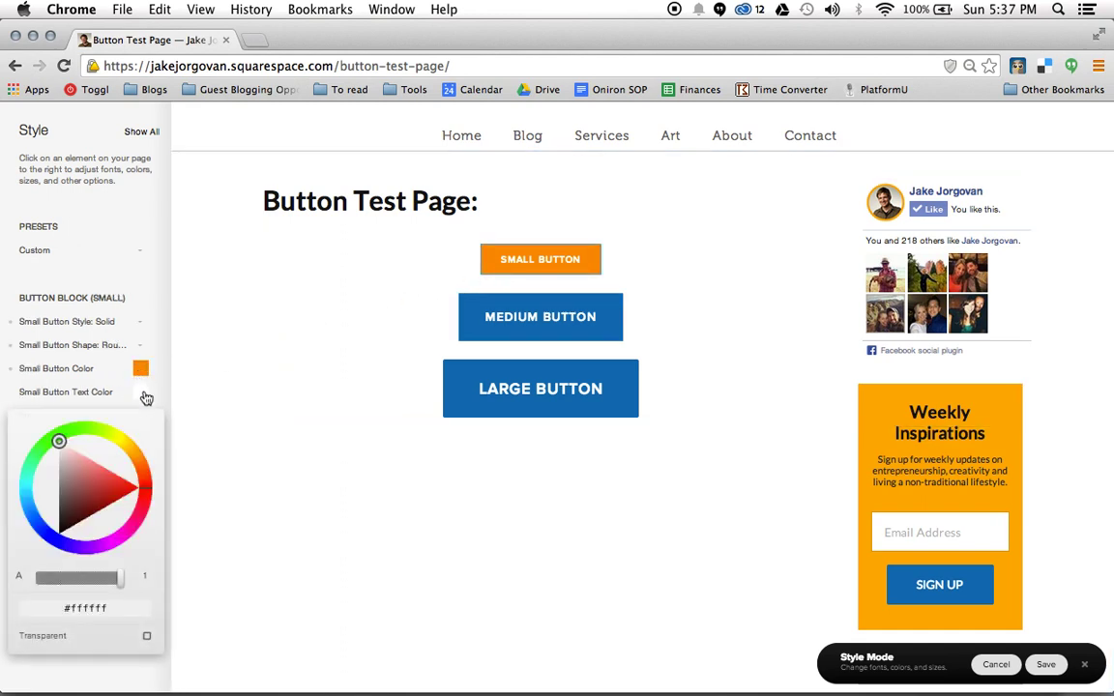
{"action": "left_click_drag", "start_coordinate": [89, 489], "coordinate": [46, 561]}
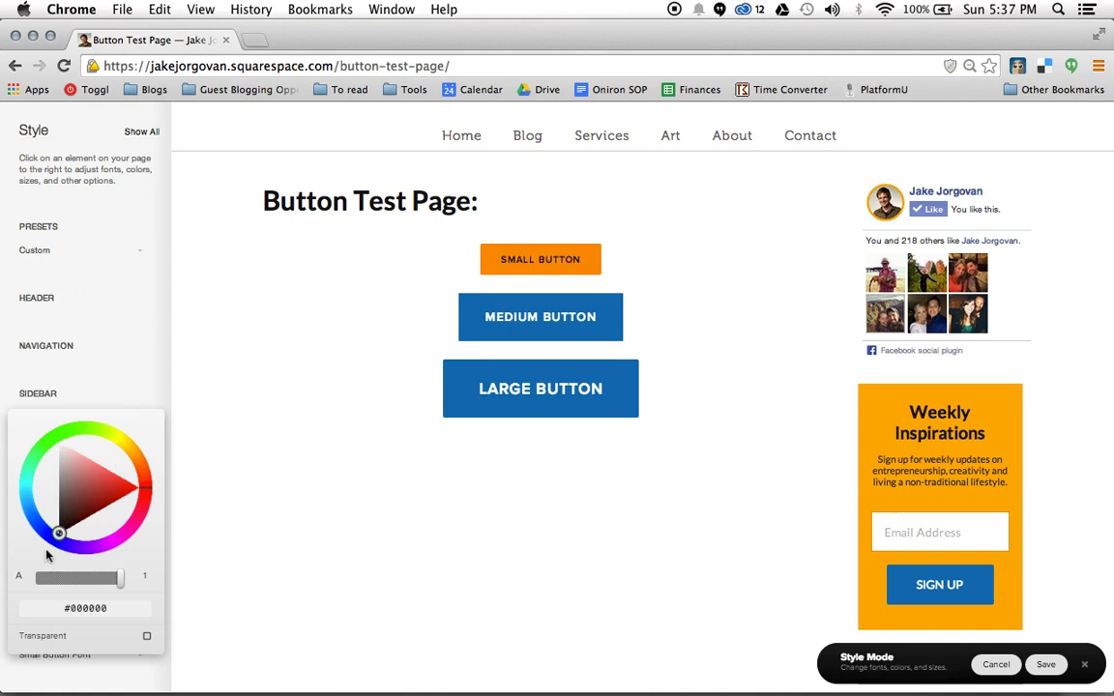
{"action": "left_click", "coordinate": [121, 365]}
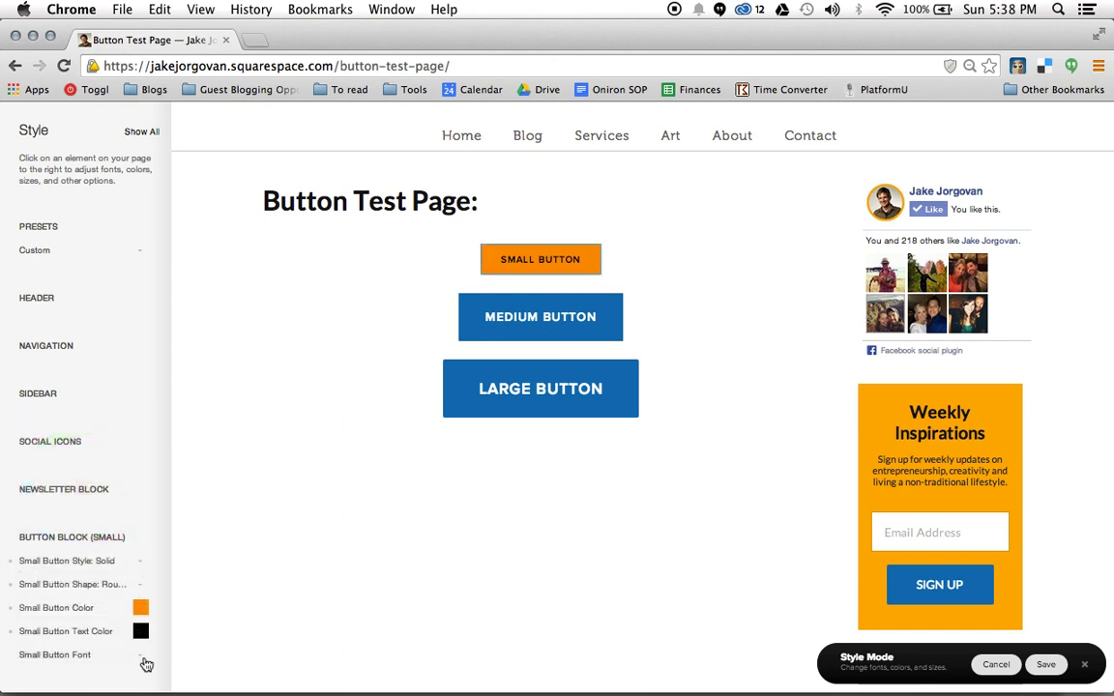
{"action": "left_click", "coordinate": [140, 658]}
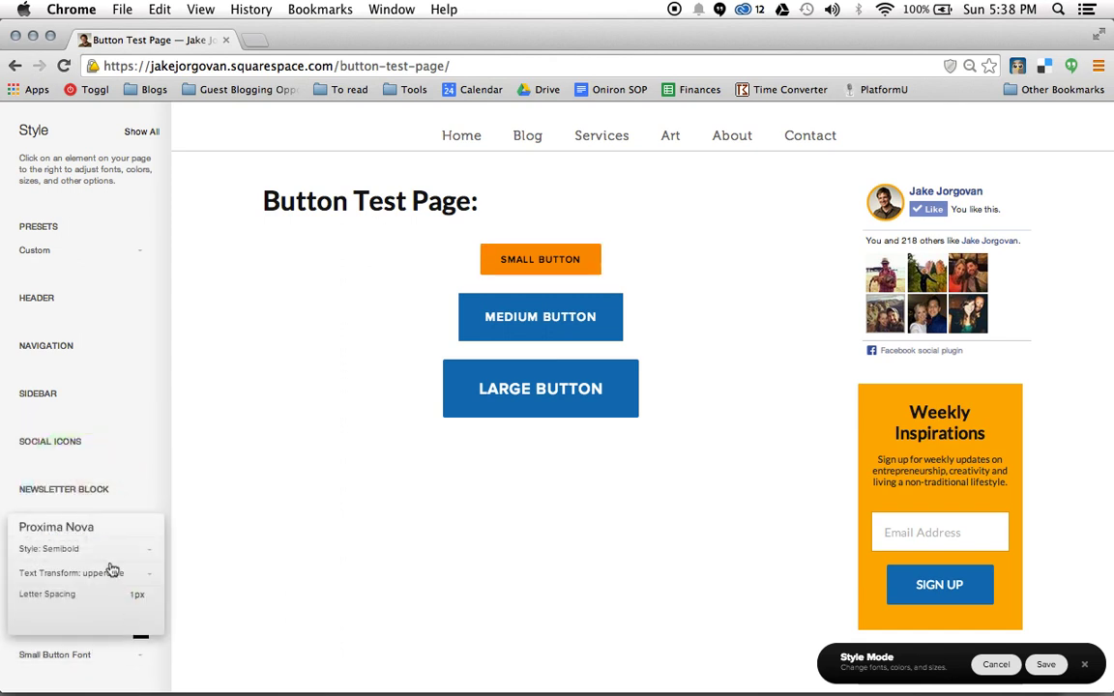
{"action": "left_click", "coordinate": [143, 489]}
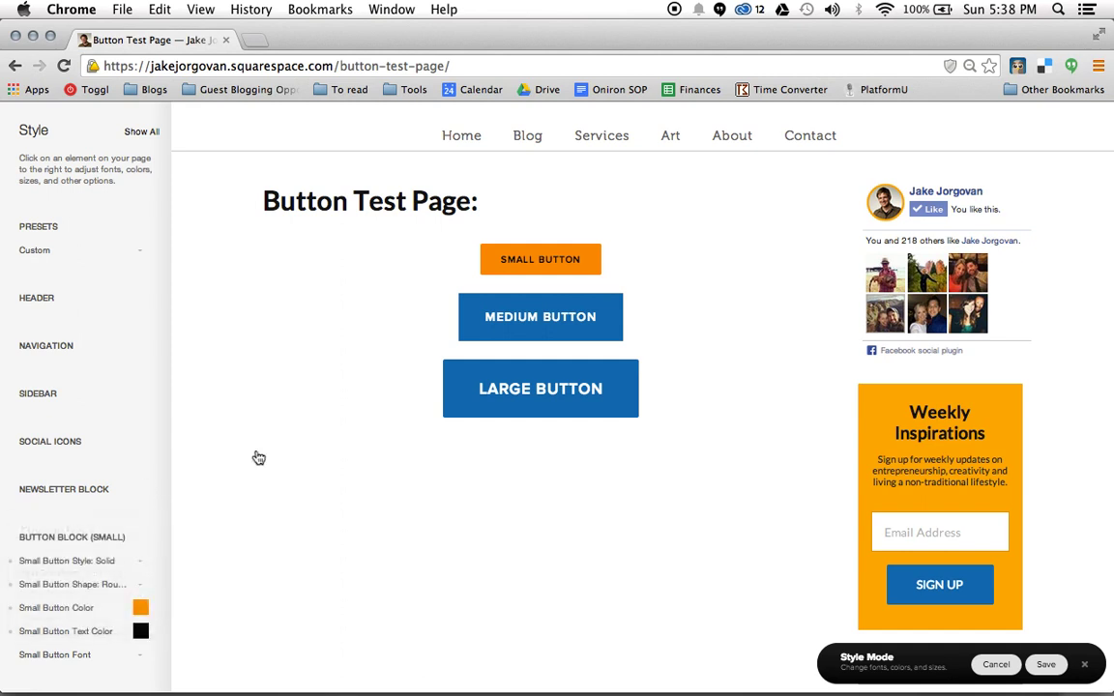
{"action": "left_click", "coordinate": [516, 330]}
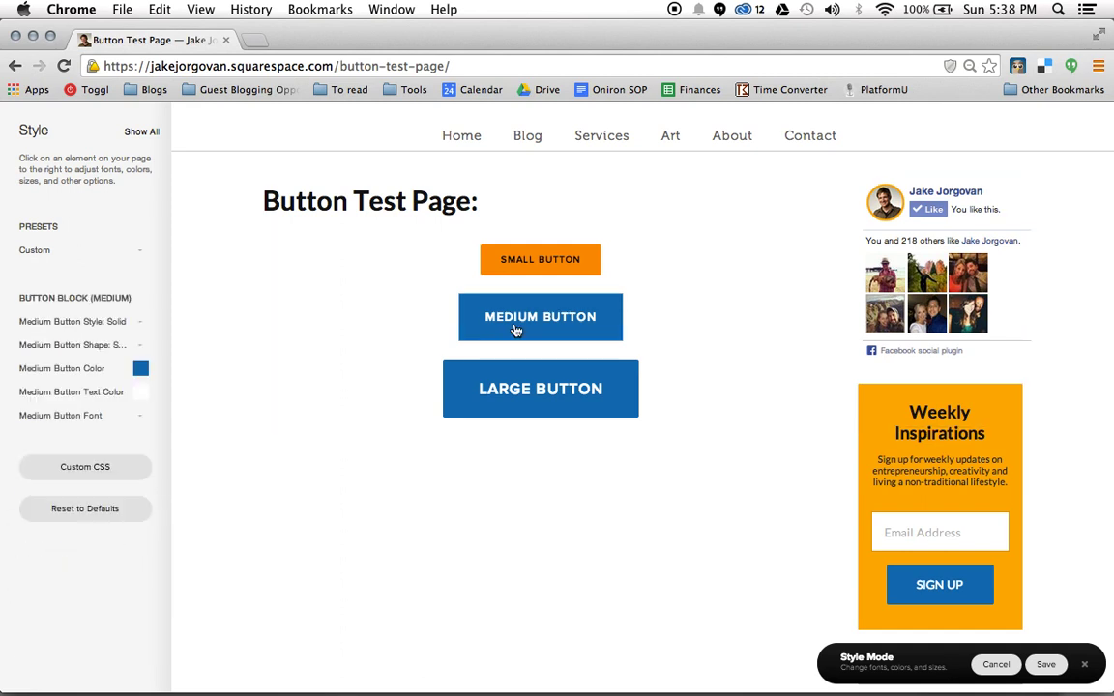
{"action": "left_click", "coordinate": [500, 383]}
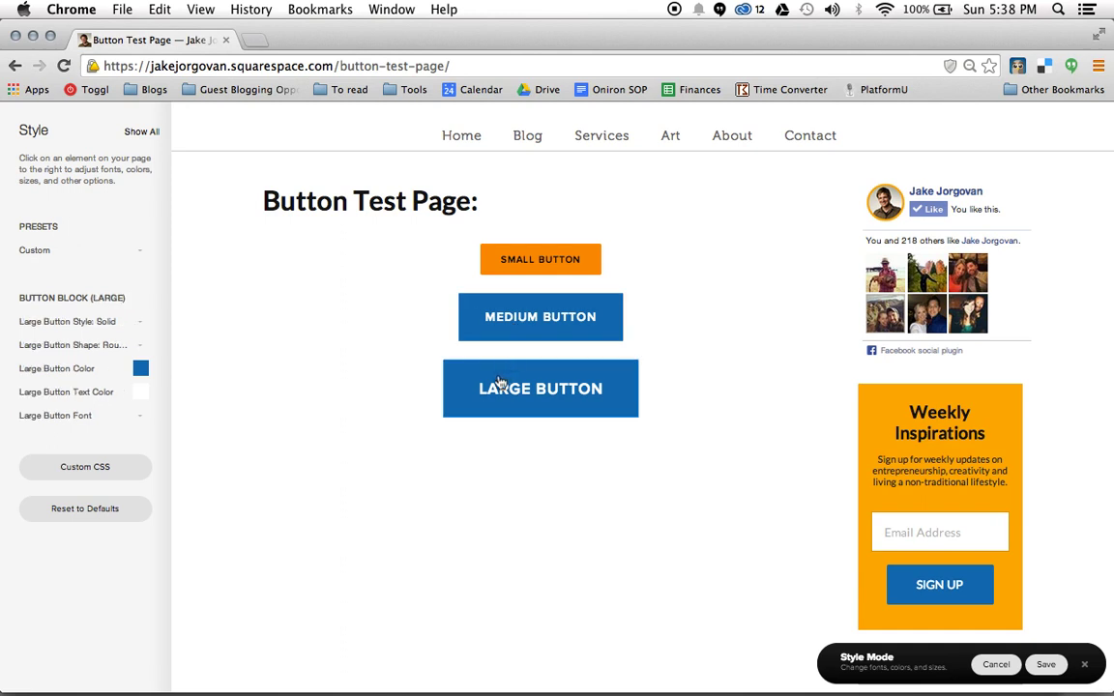
{"action": "left_click", "coordinate": [534, 322]}
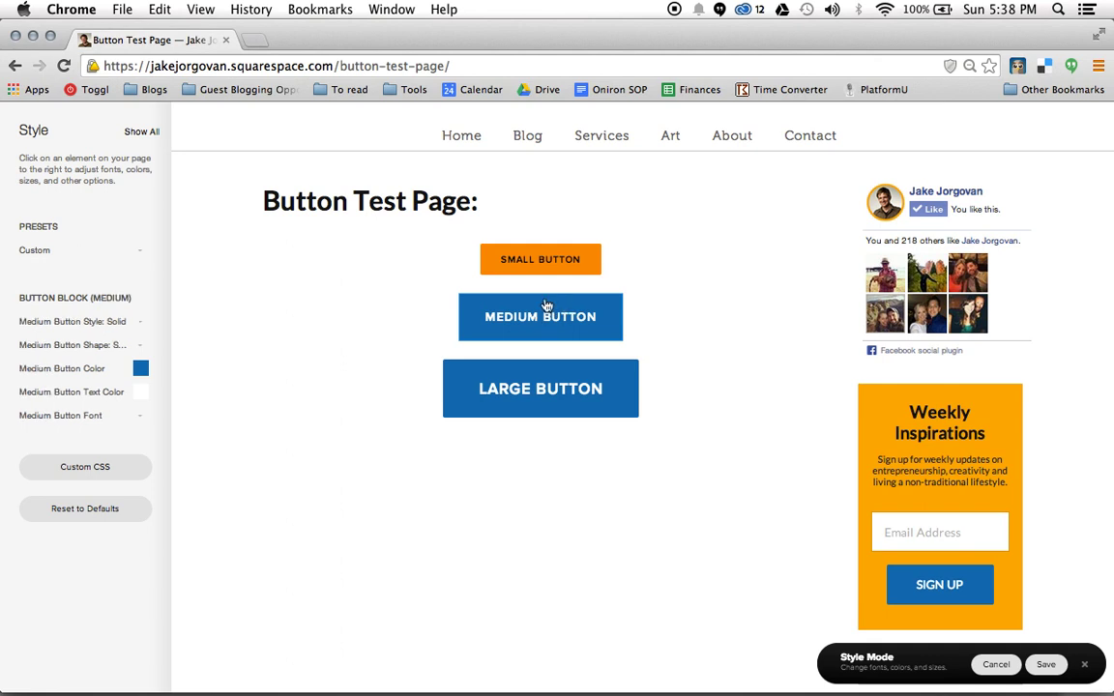
{"action": "left_click", "coordinate": [140, 369]}
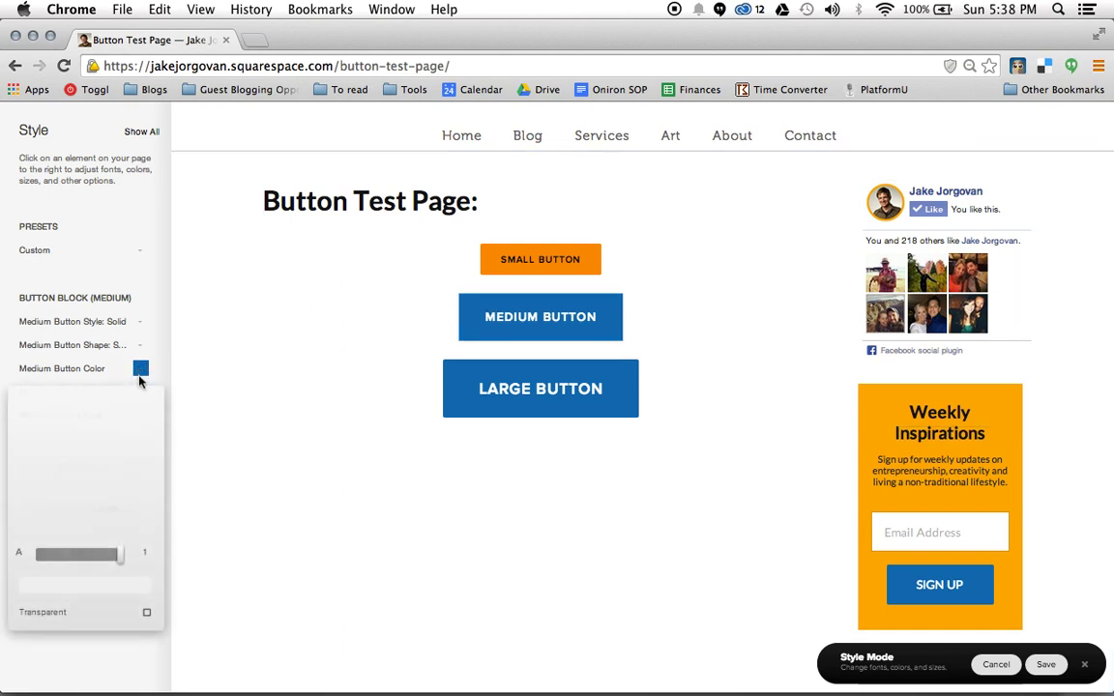
{"action": "left_click", "coordinate": [88, 584]}
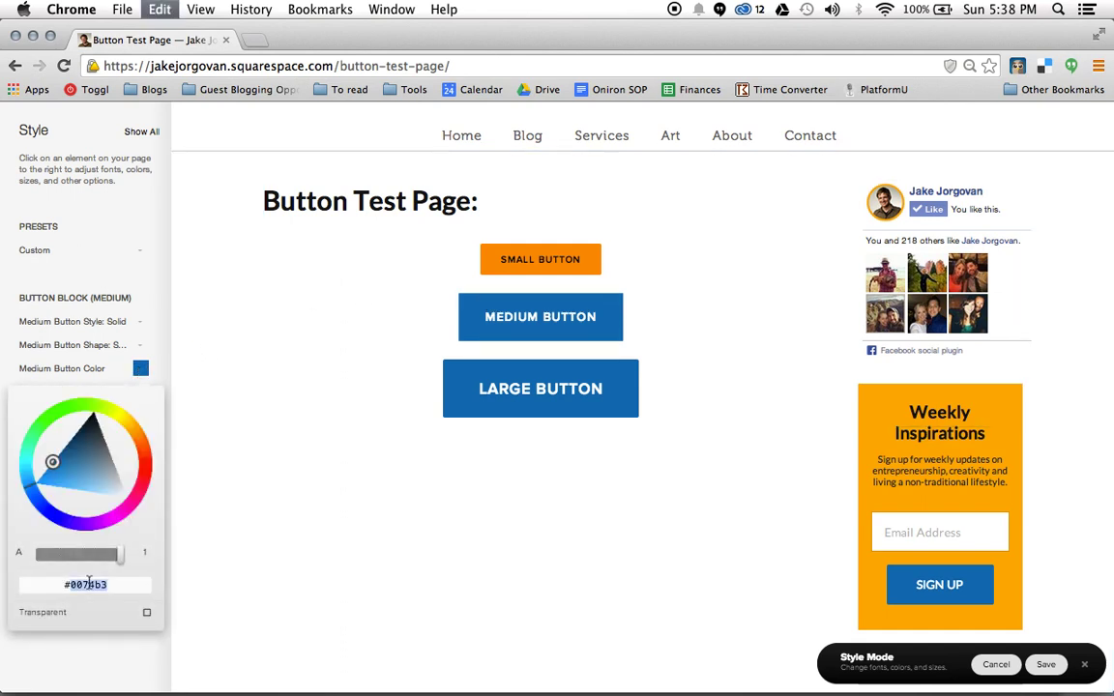
{"action": "left_click", "coordinate": [561, 268]}
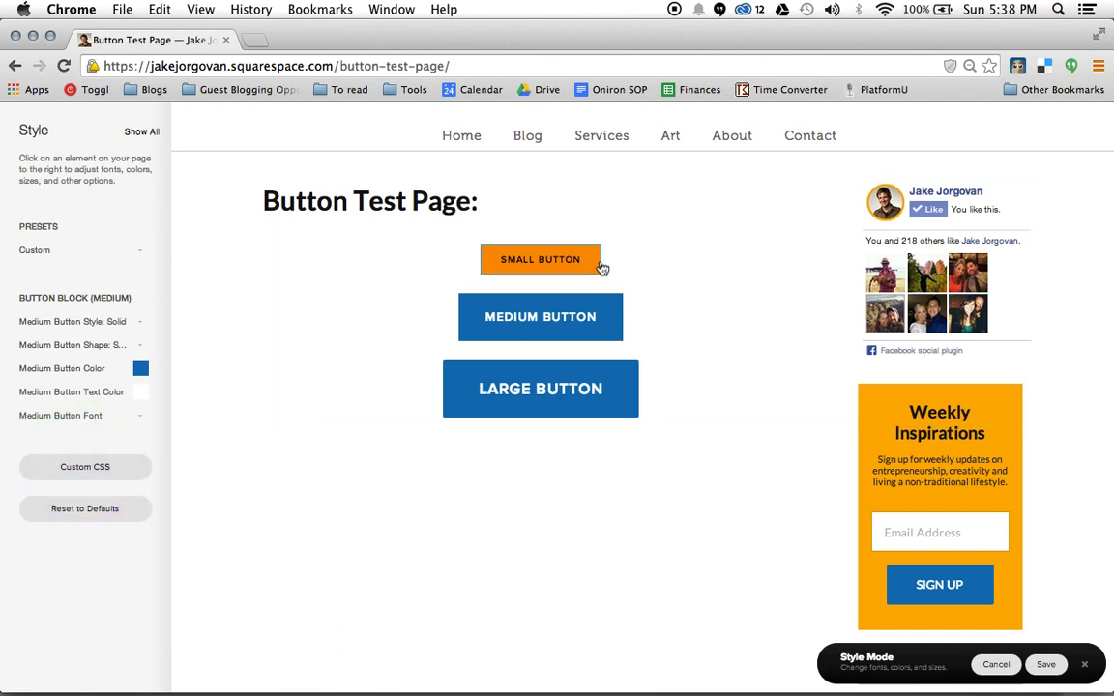
{"action": "left_click", "coordinate": [593, 262]}
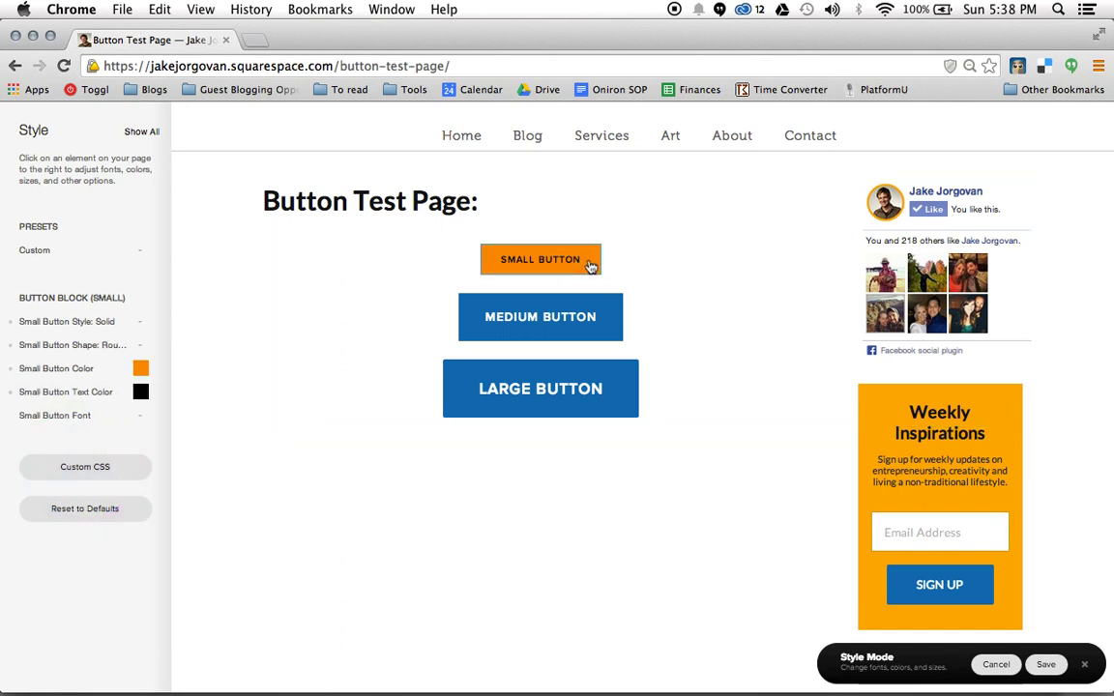
Set Small Button Color to #0074b3 and Small Button Text Color to white #ffffff.
{"action": "left_click", "coordinate": [140, 371]}
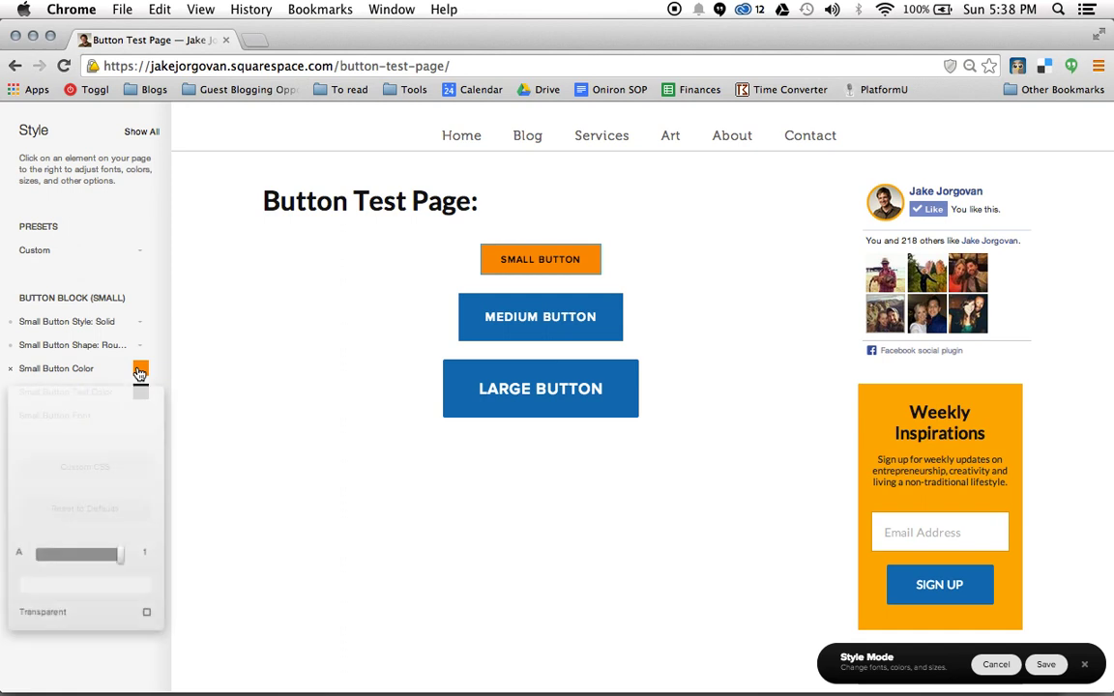
{"action": "triple_click", "coordinate": [88, 586]}
{"action": "type", "text": "#0074b3"}
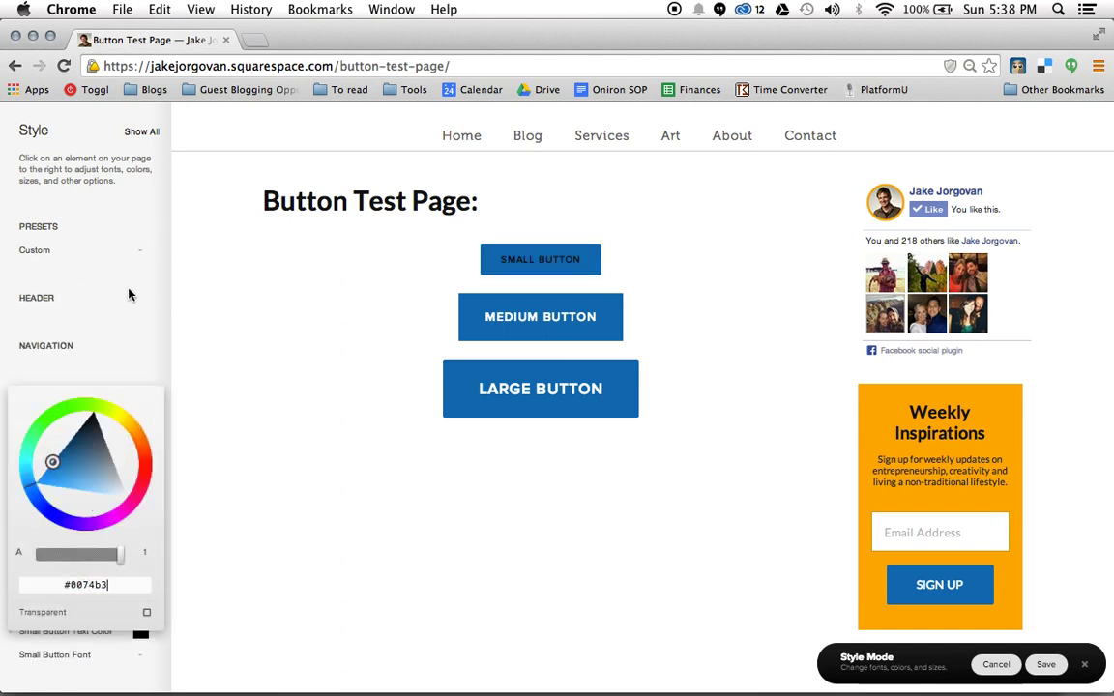
{"action": "left_click", "coordinate": [114, 263]}
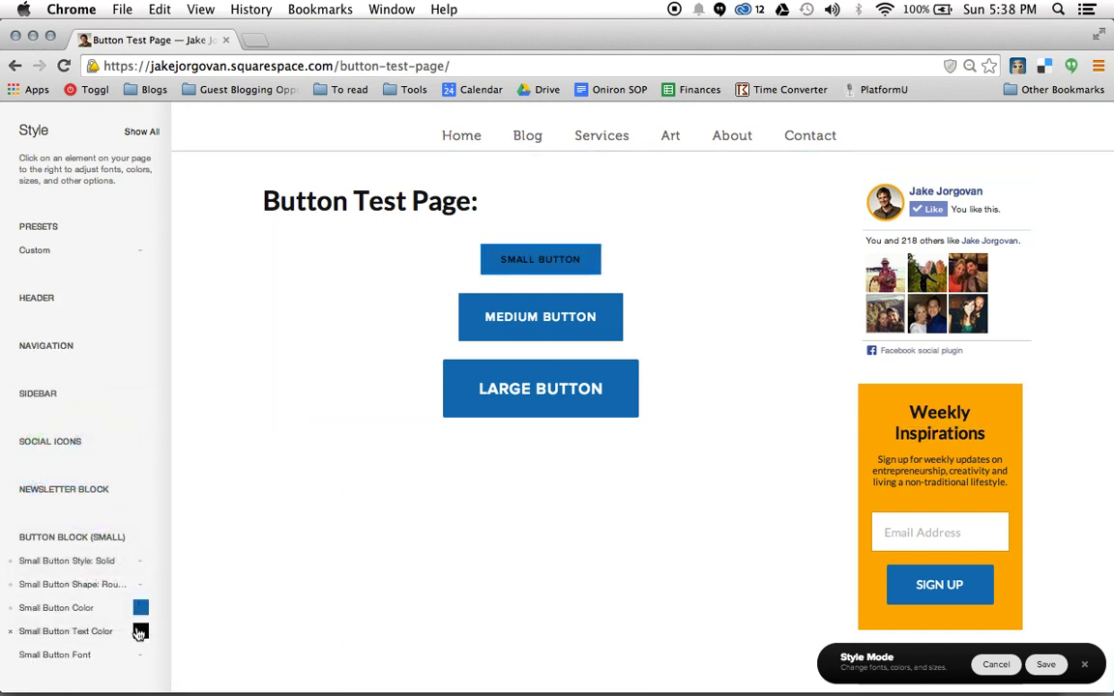
{"action": "left_click", "coordinate": [141, 630]}
{"action": "left_click_drag", "start_coordinate": [76, 401], "coordinate": [47, 378]}
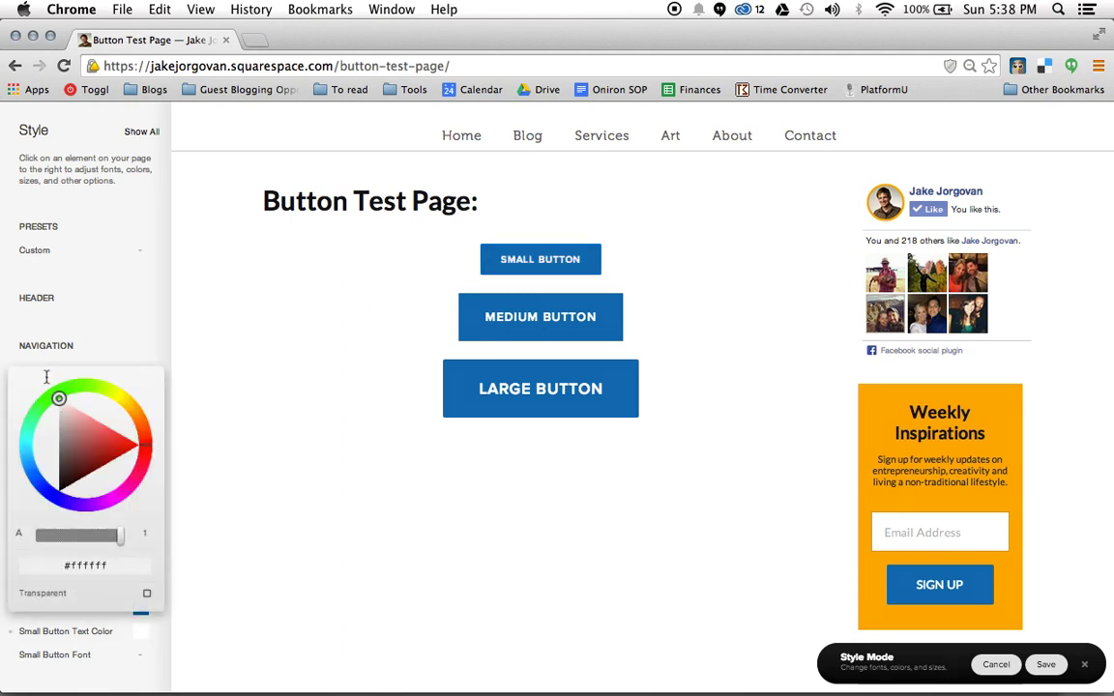
{"action": "left_click", "coordinate": [153, 304]}
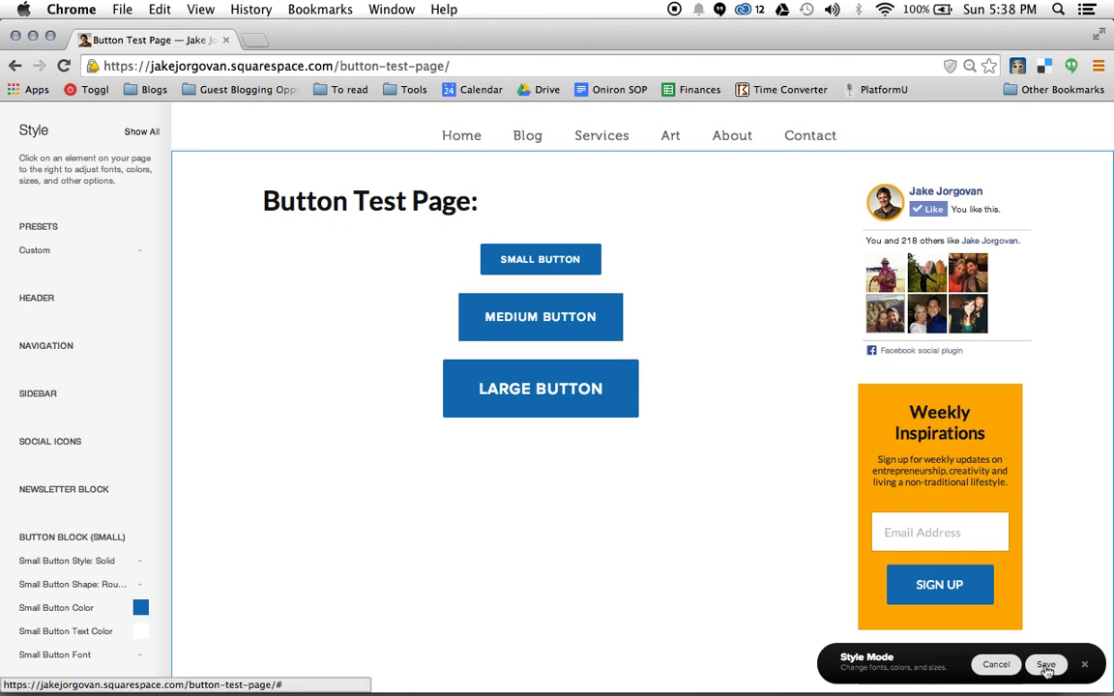
Save the Style Editor changes for the small button.
{"action": "left_click", "coordinate": [1045, 666]}
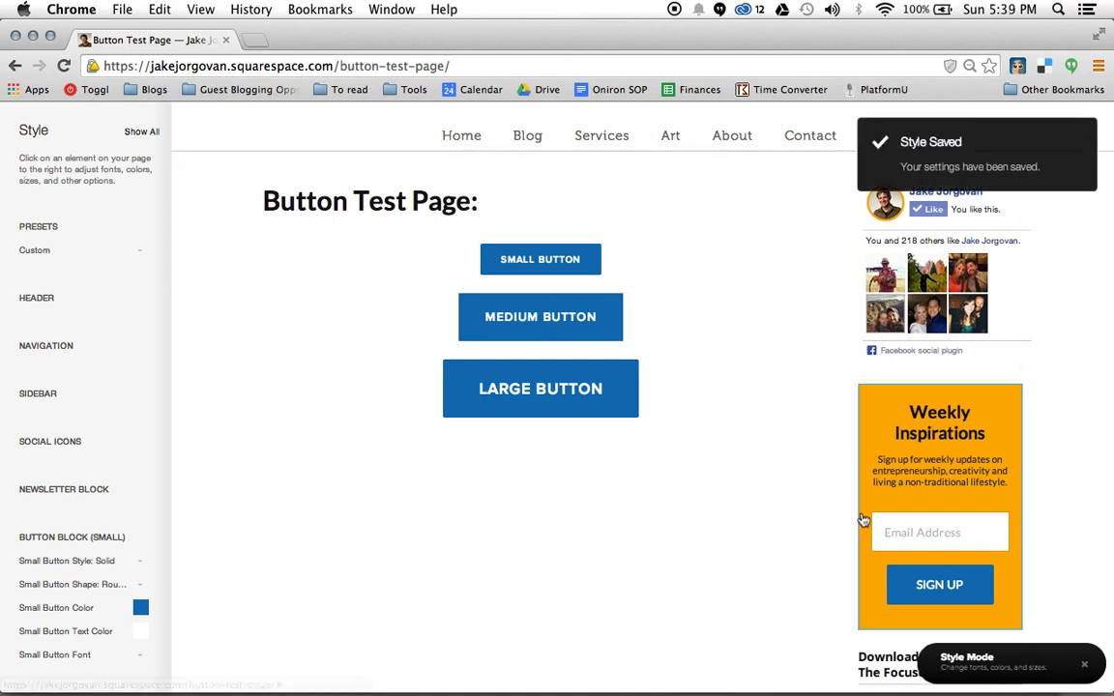